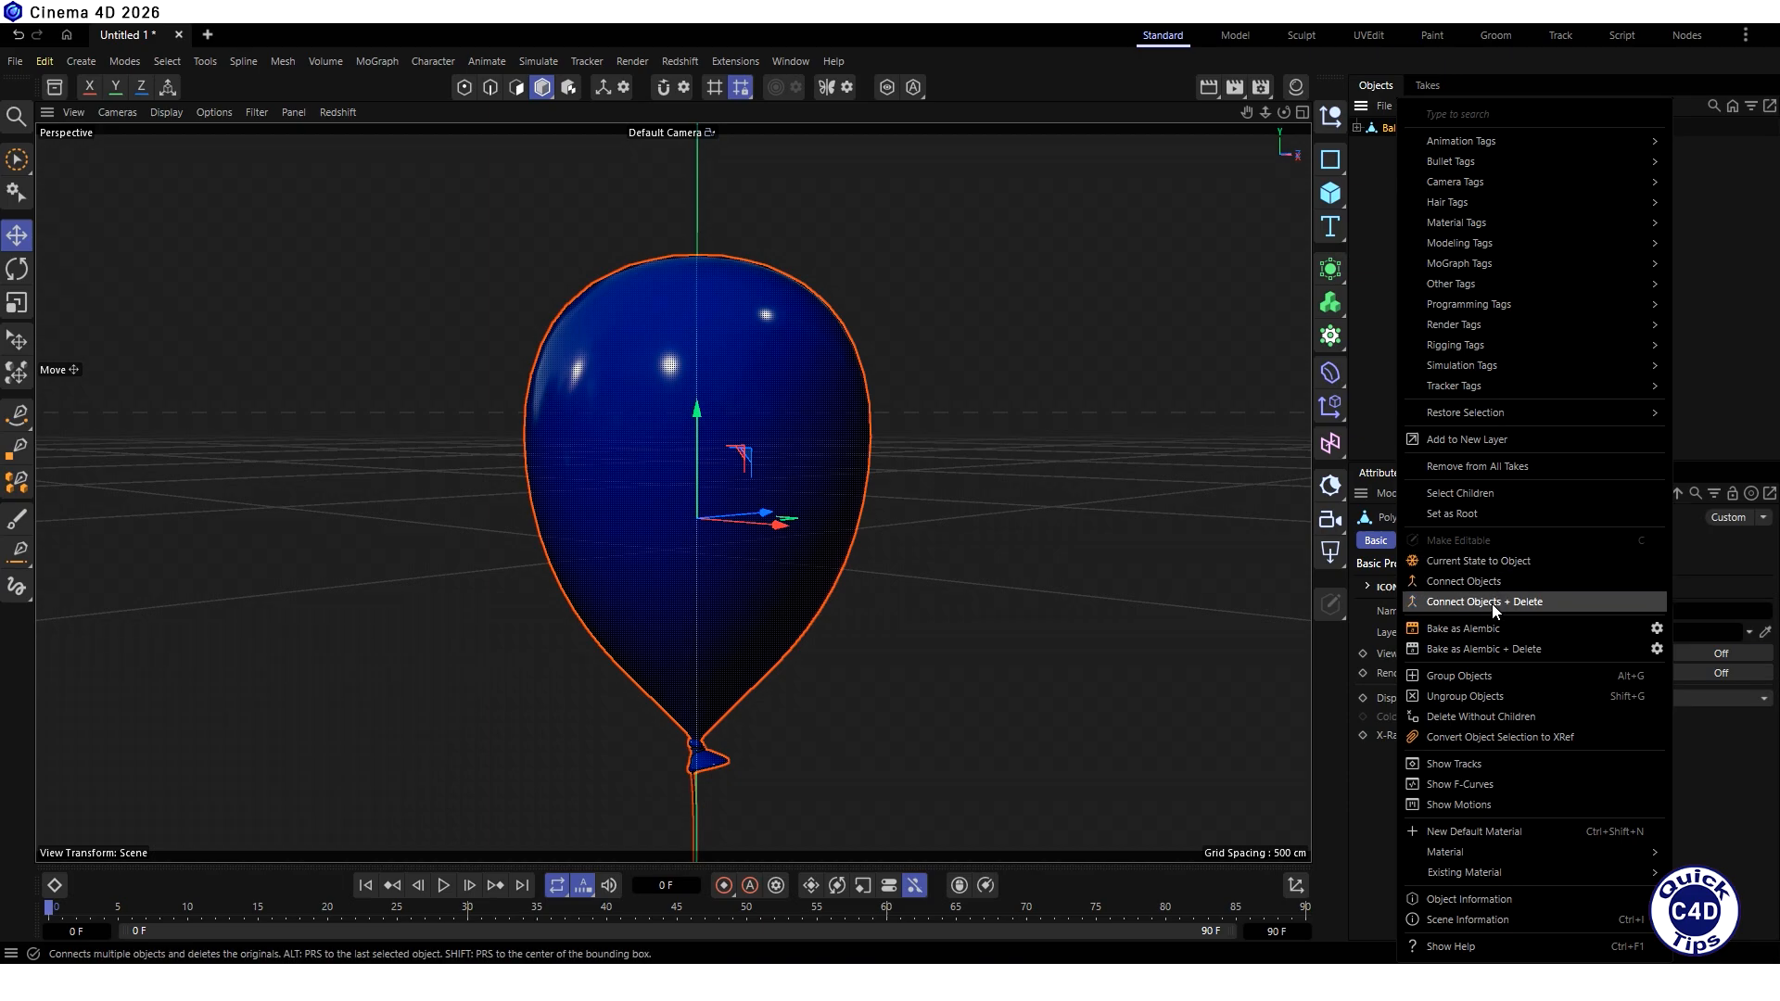
- Merge the balloon's parts into a single object and add an Explosion deformer as its child
click(1493, 602)
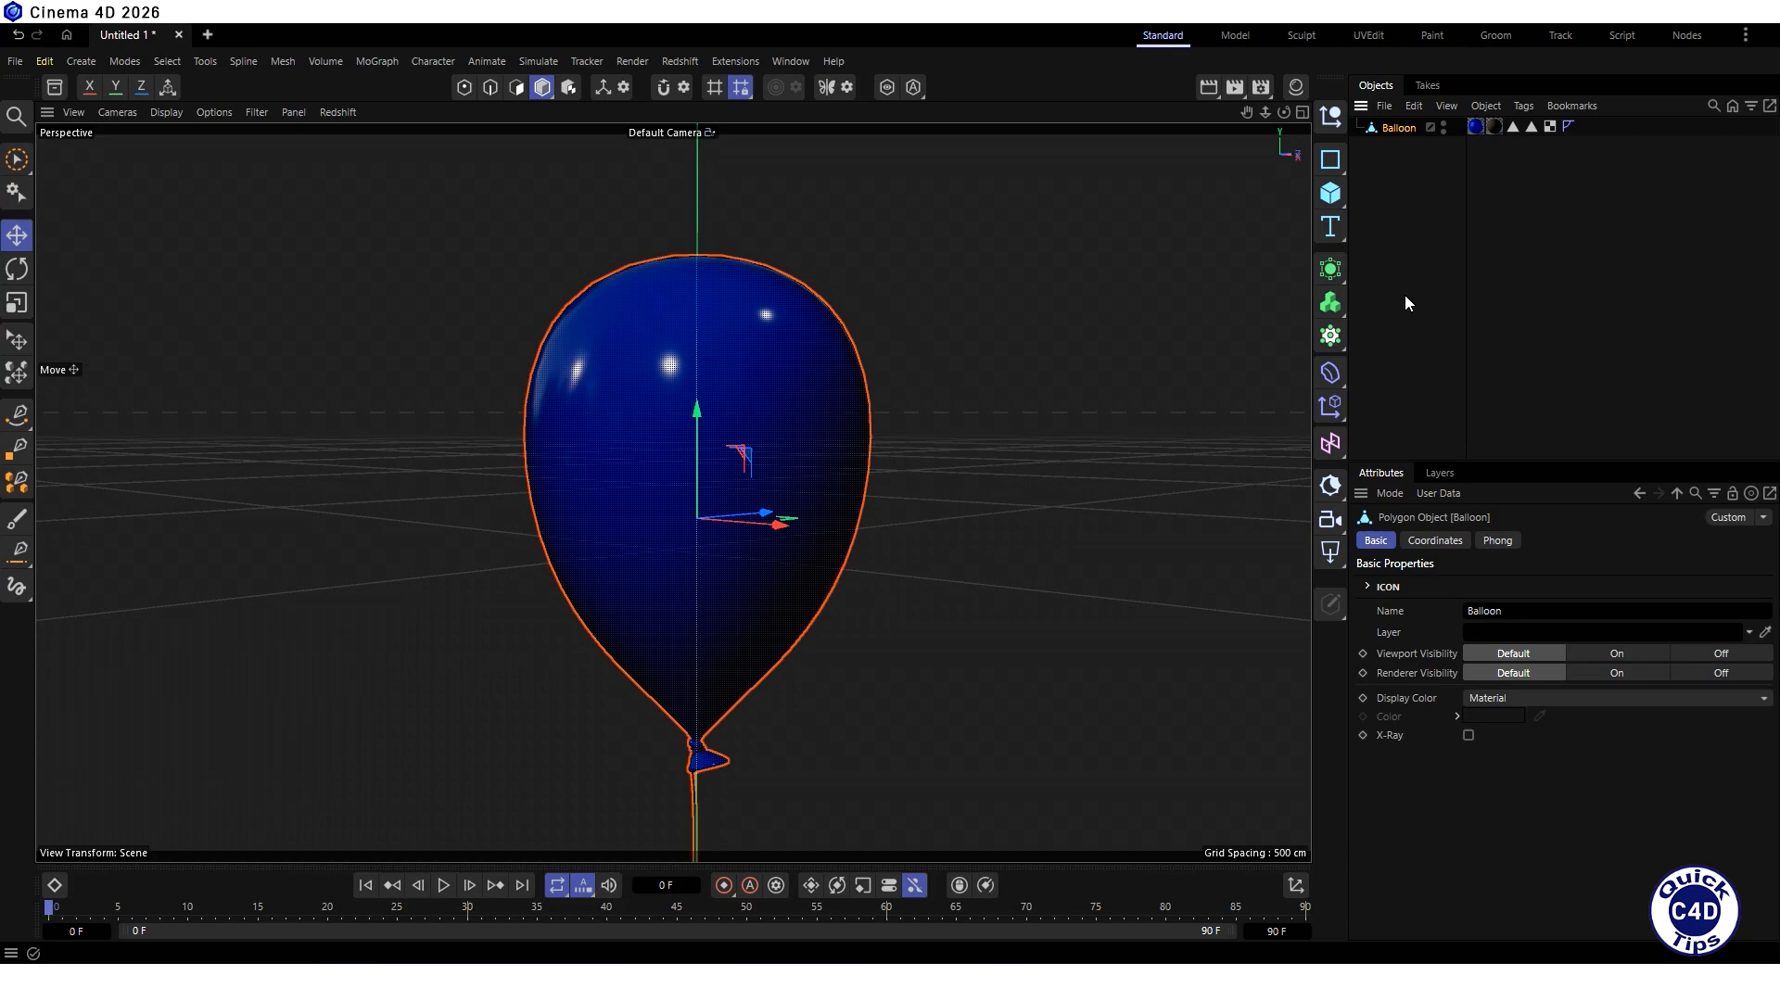
click(1330, 373)
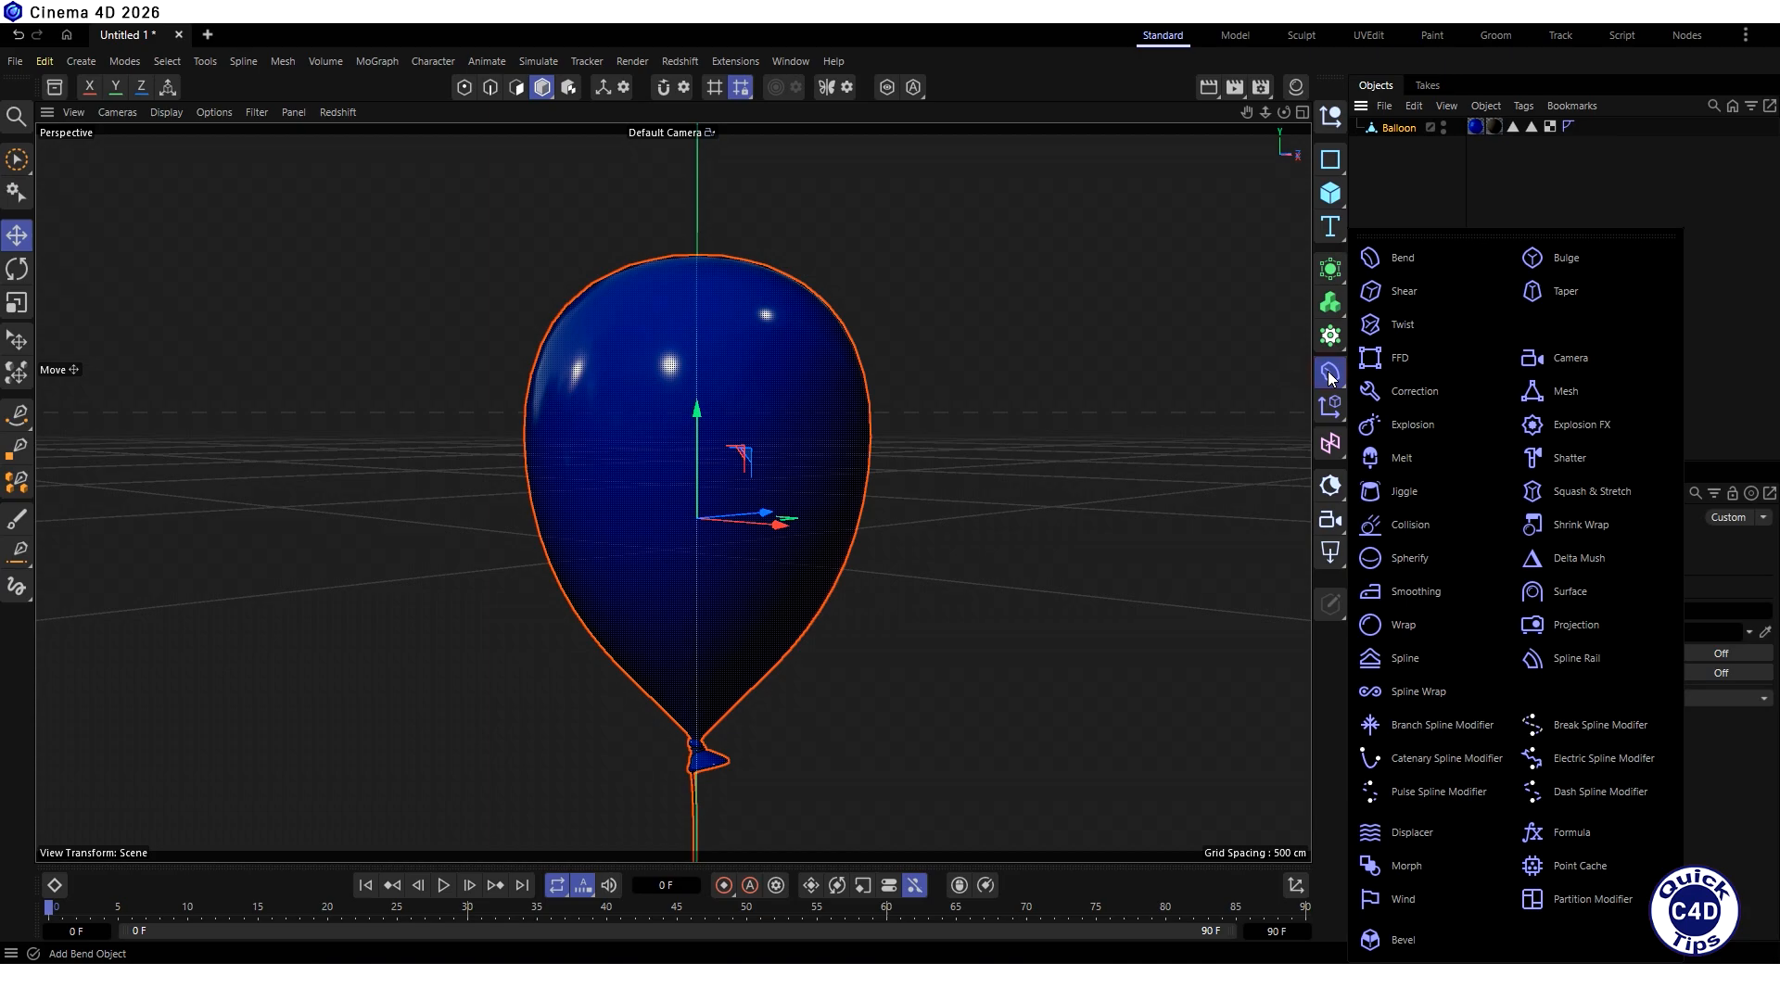
click(1413, 425)
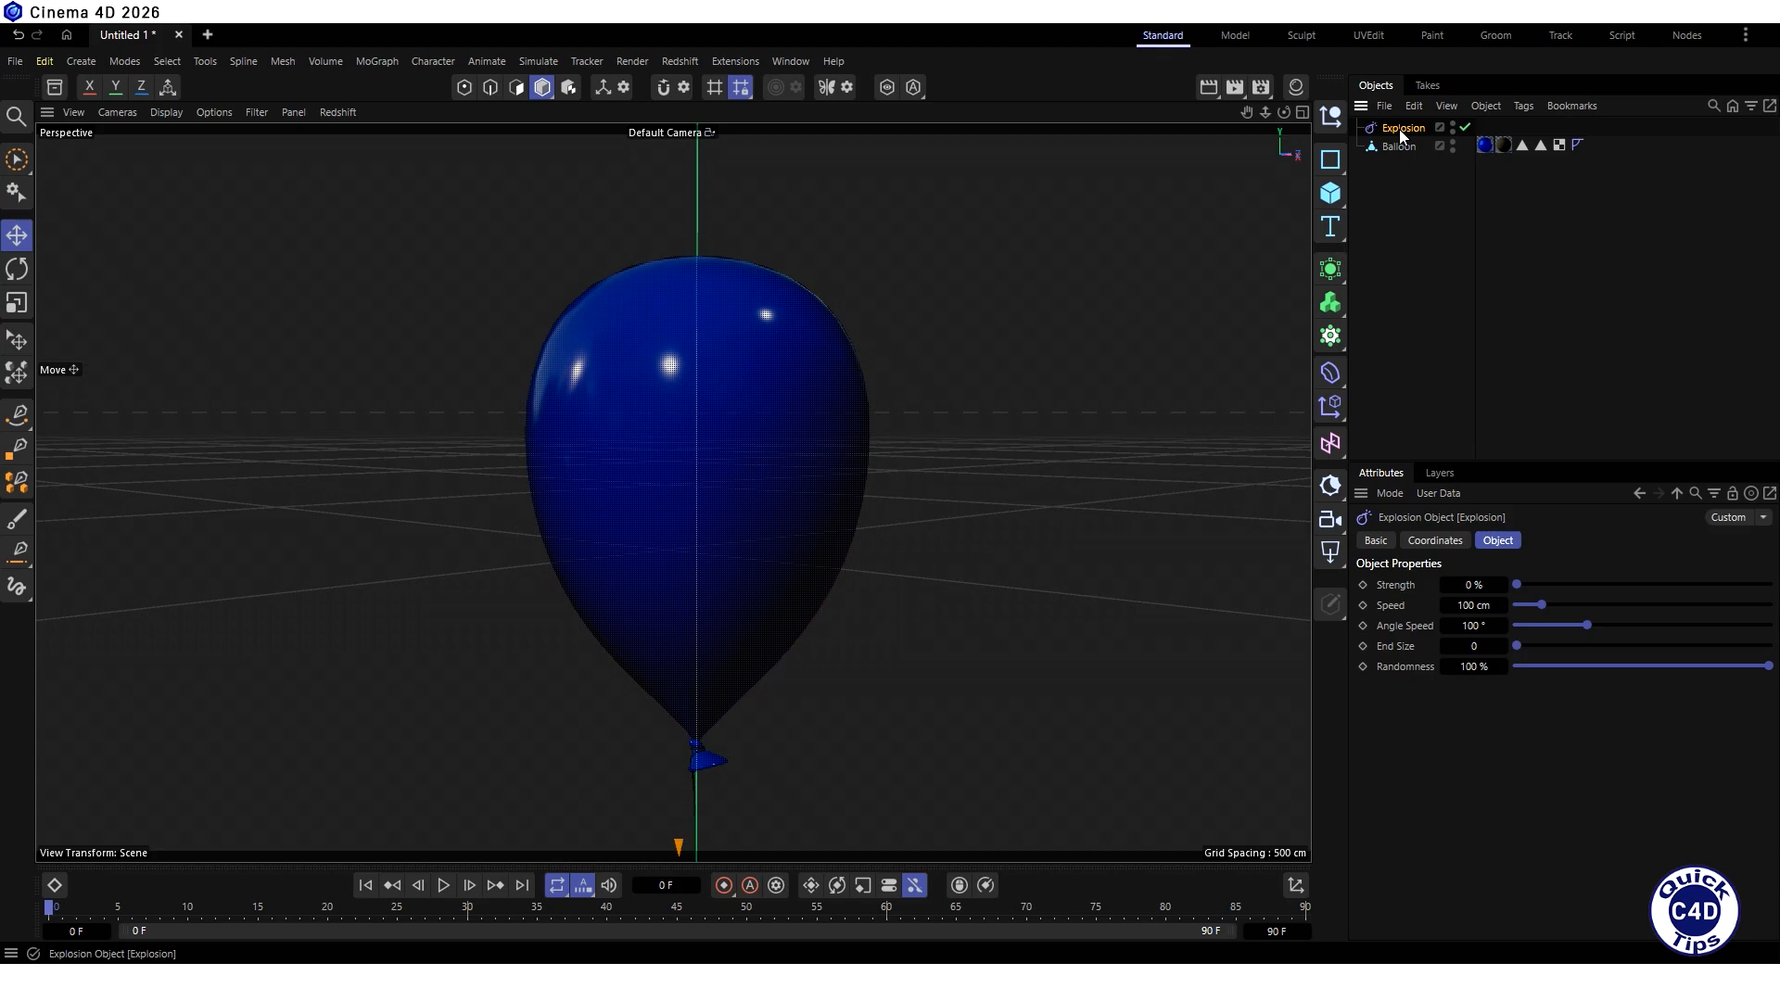
drag(1399, 129, 1400, 146)
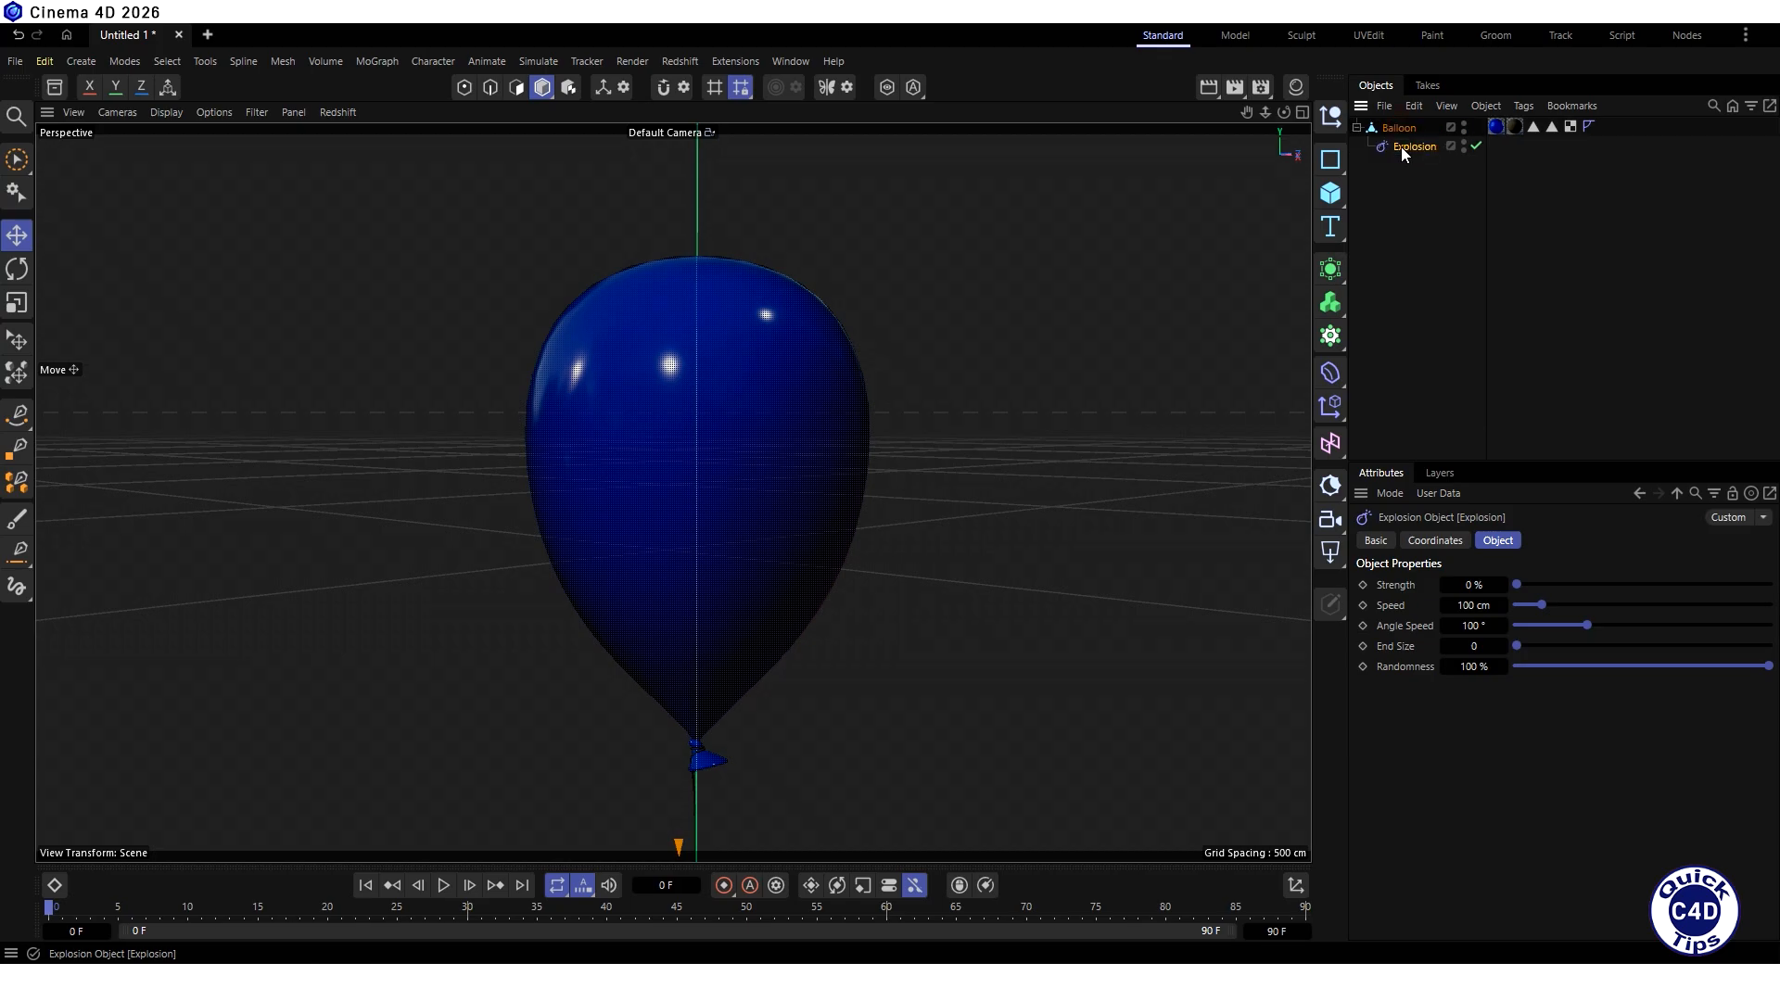
- Keyframe the Explosion deformer's strength at 0% on frame 0
click(1498, 542)
mouse_move(1519, 586)
mouse_down()
mouse_move(1750, 587)
mouse_move(1500, 586)
mouse_up()
click(1362, 585)
- Keyframe the Explosion deformer's strength at 100% on frame 90
drag(48, 912, 1180, 916)
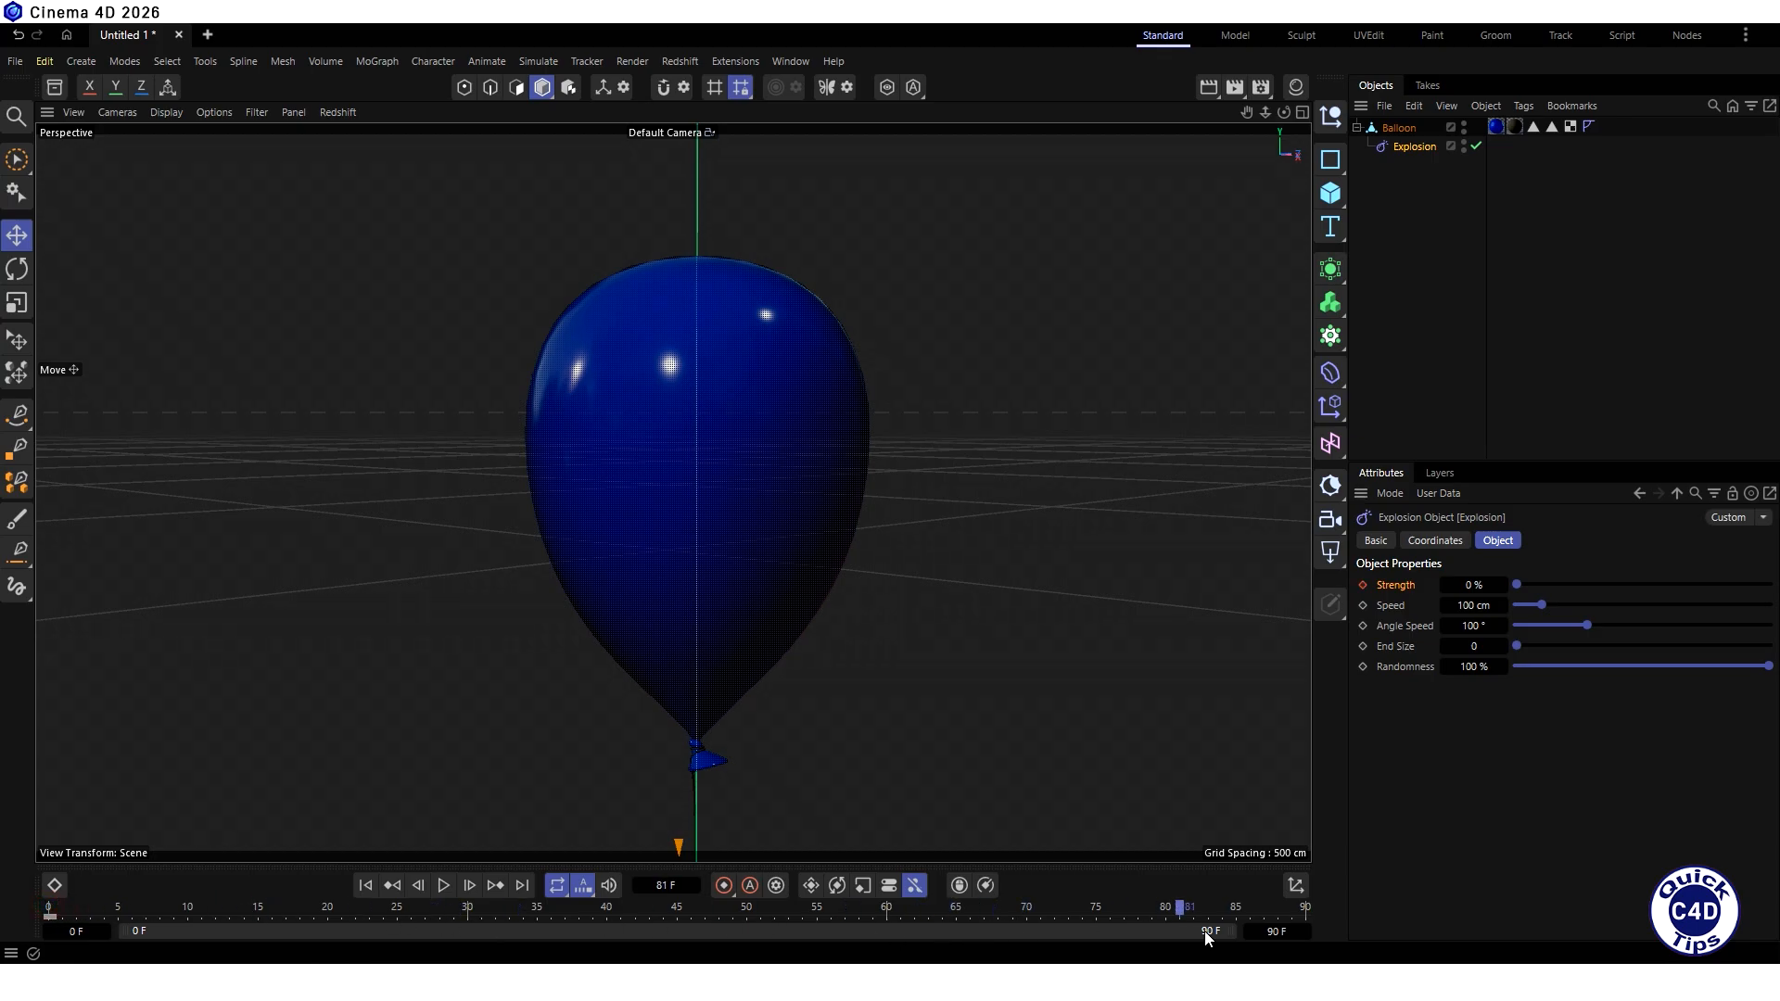
click(1466, 585)
text(100)
key(Return)
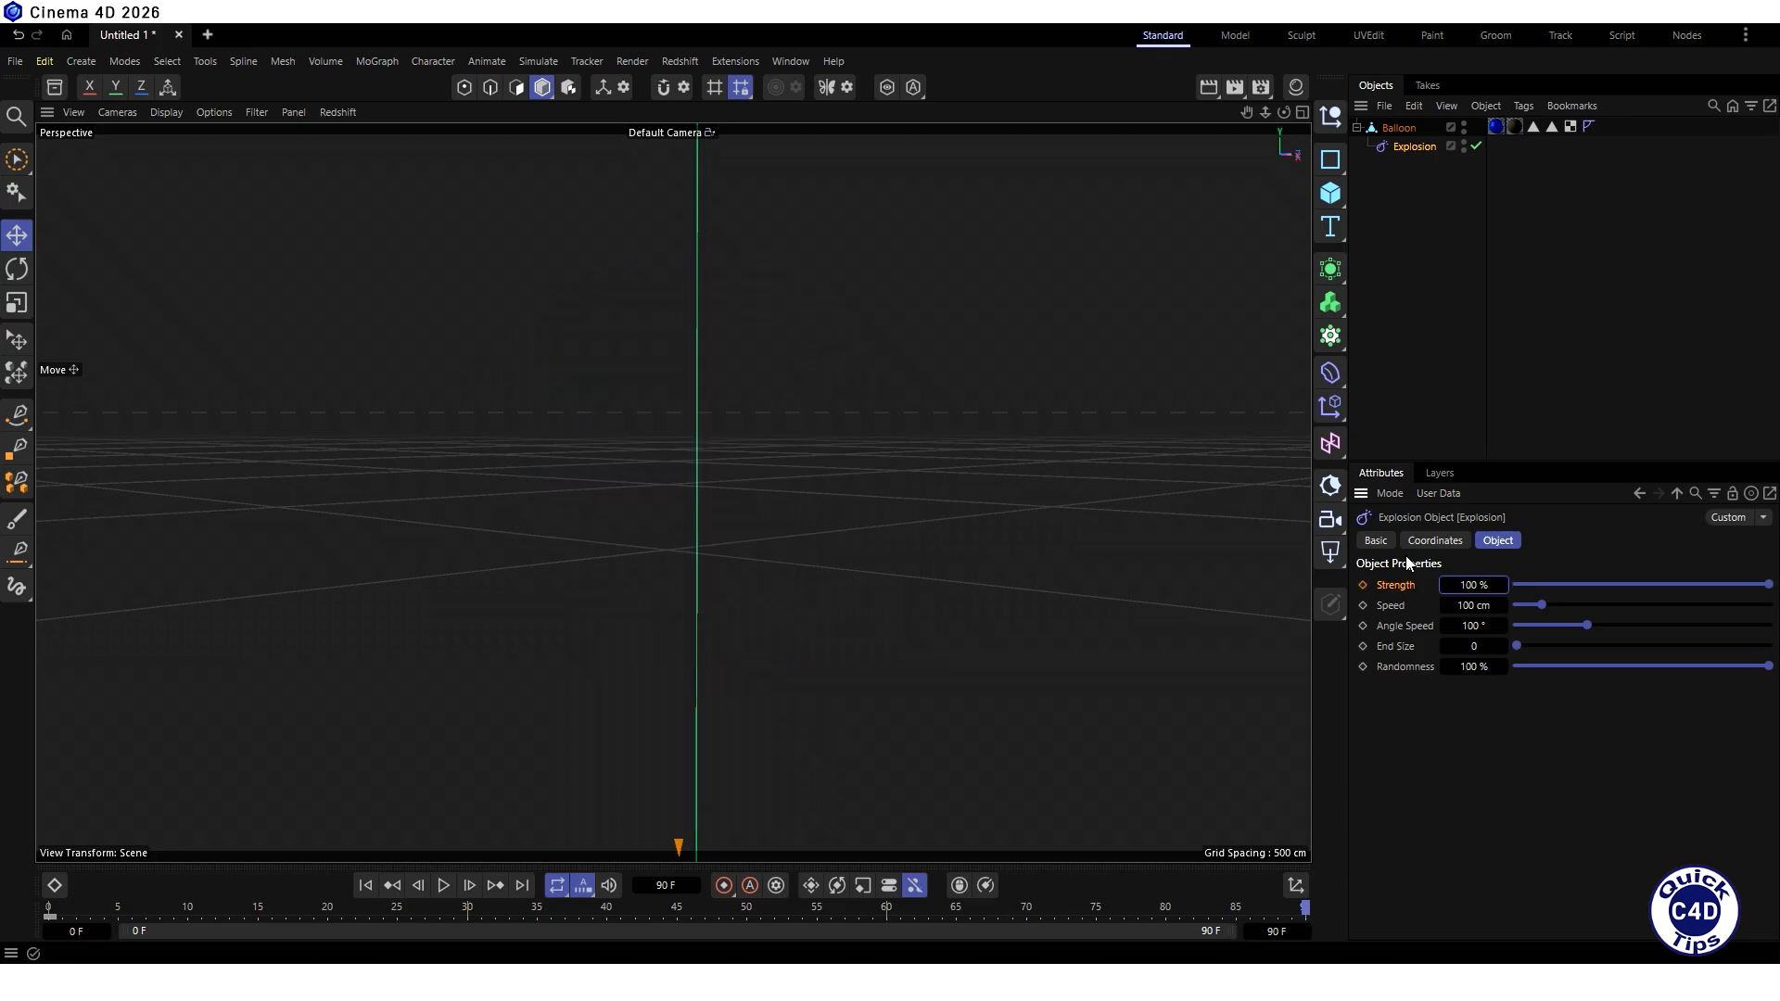
click(1363, 585)
- While the animation plays from the start, set the explosion's speed to 200 cm and angle speed to 300°, and return to frame 0
click(365, 885)
click(442, 888)
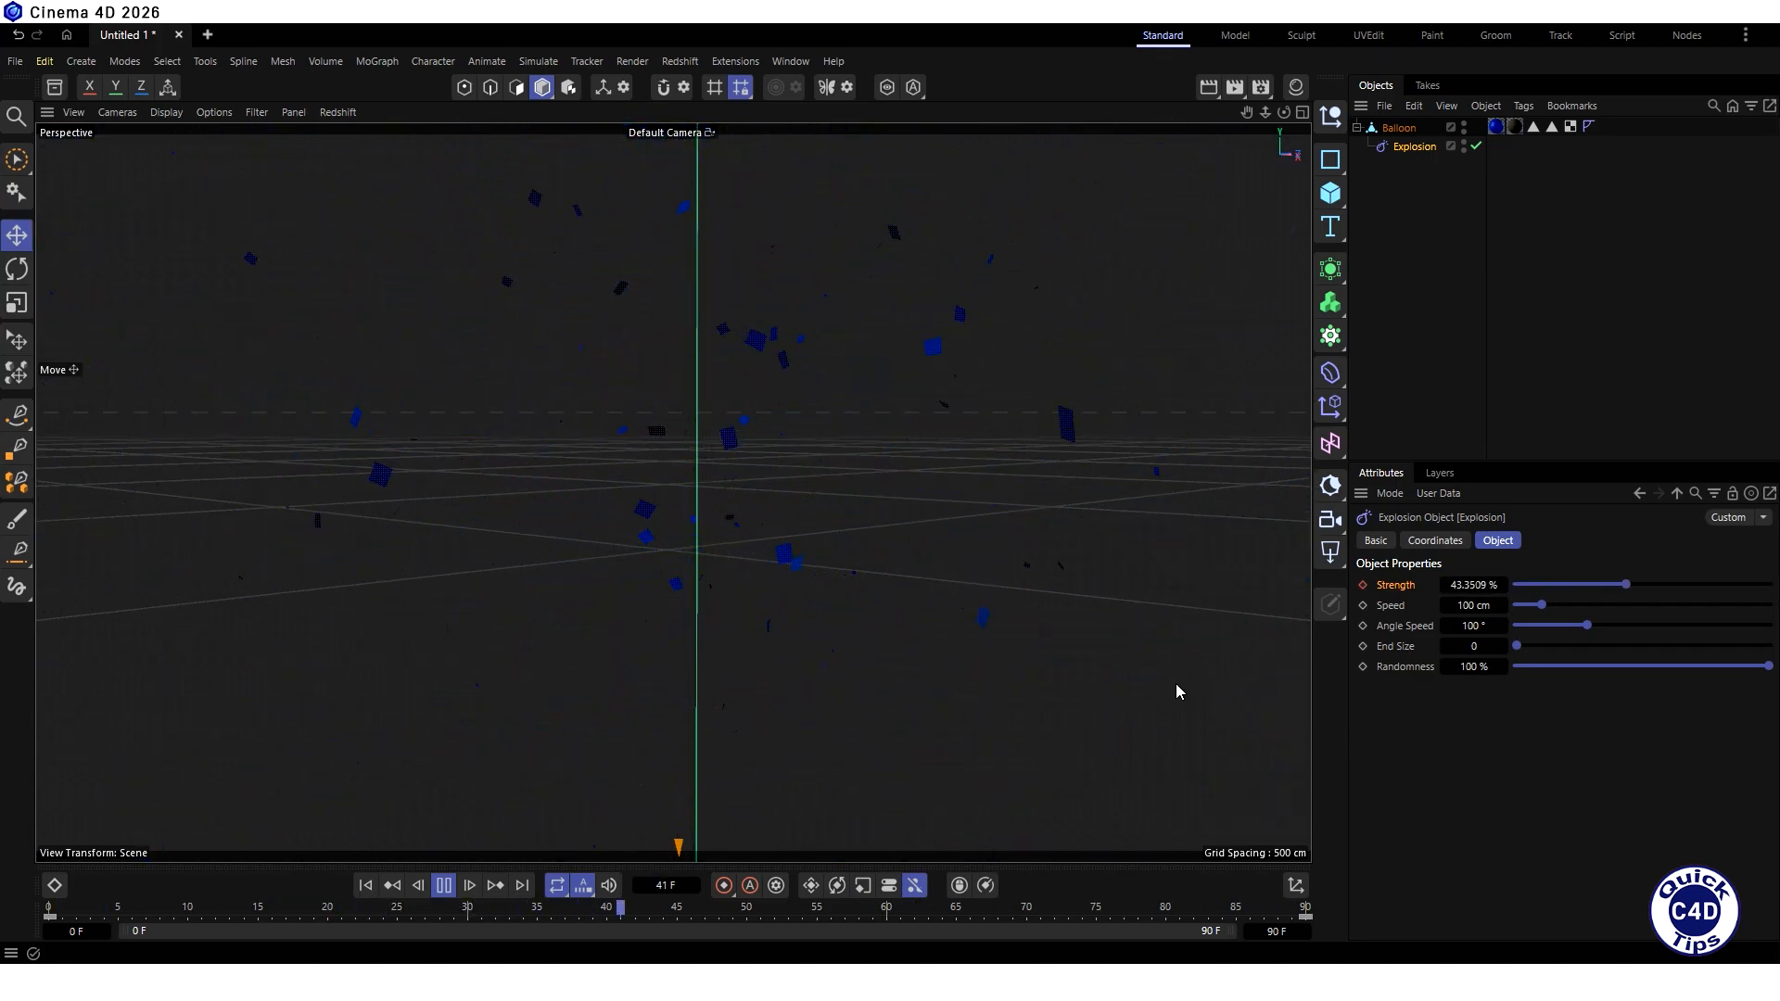
click(1463, 605)
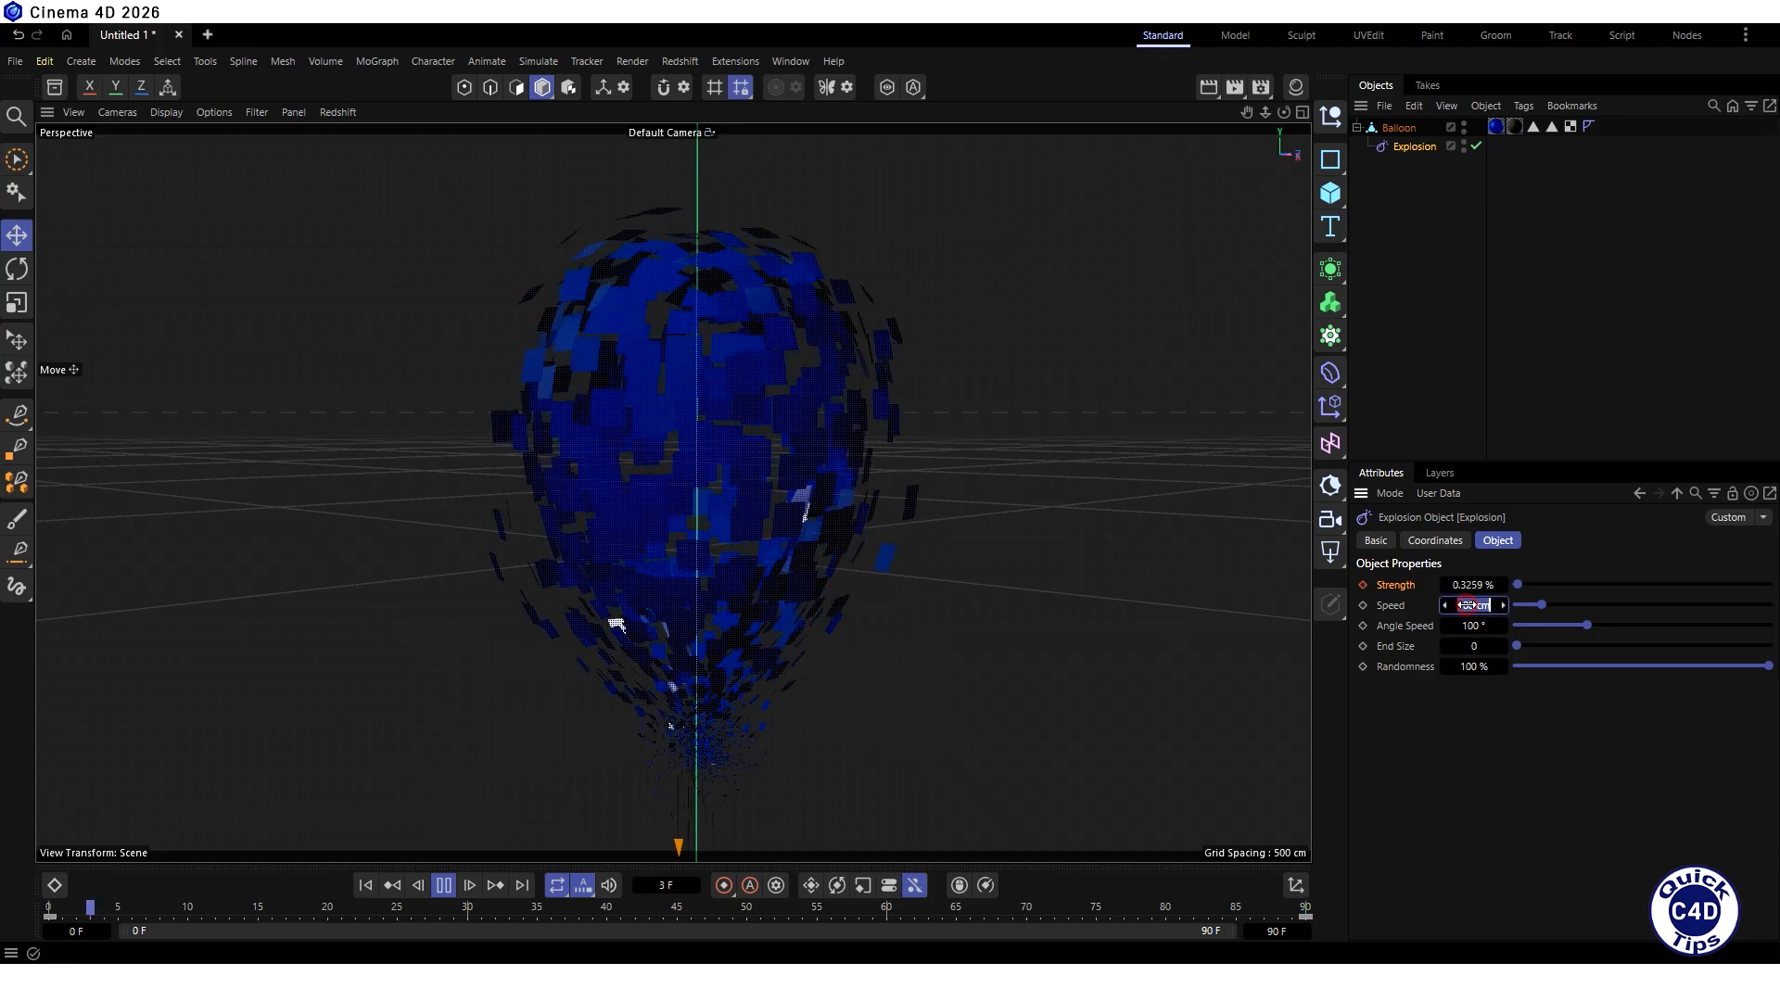
text(200)
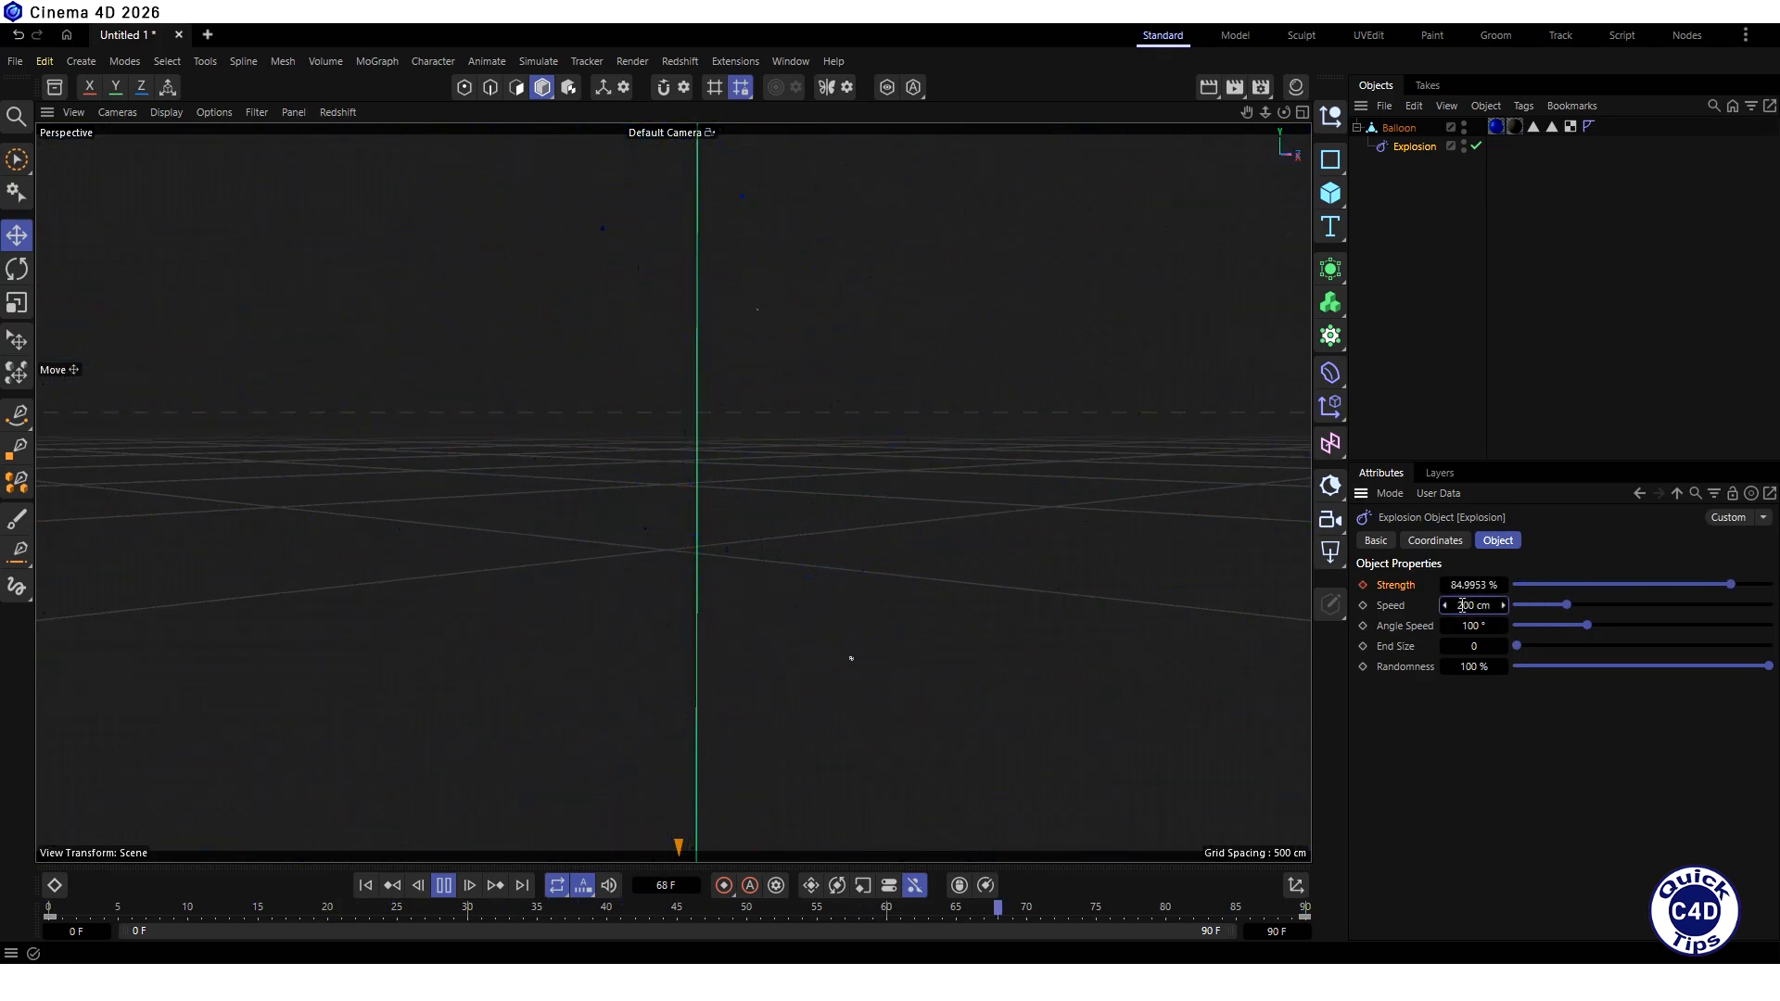
key(Return)
double_click(1451, 628)
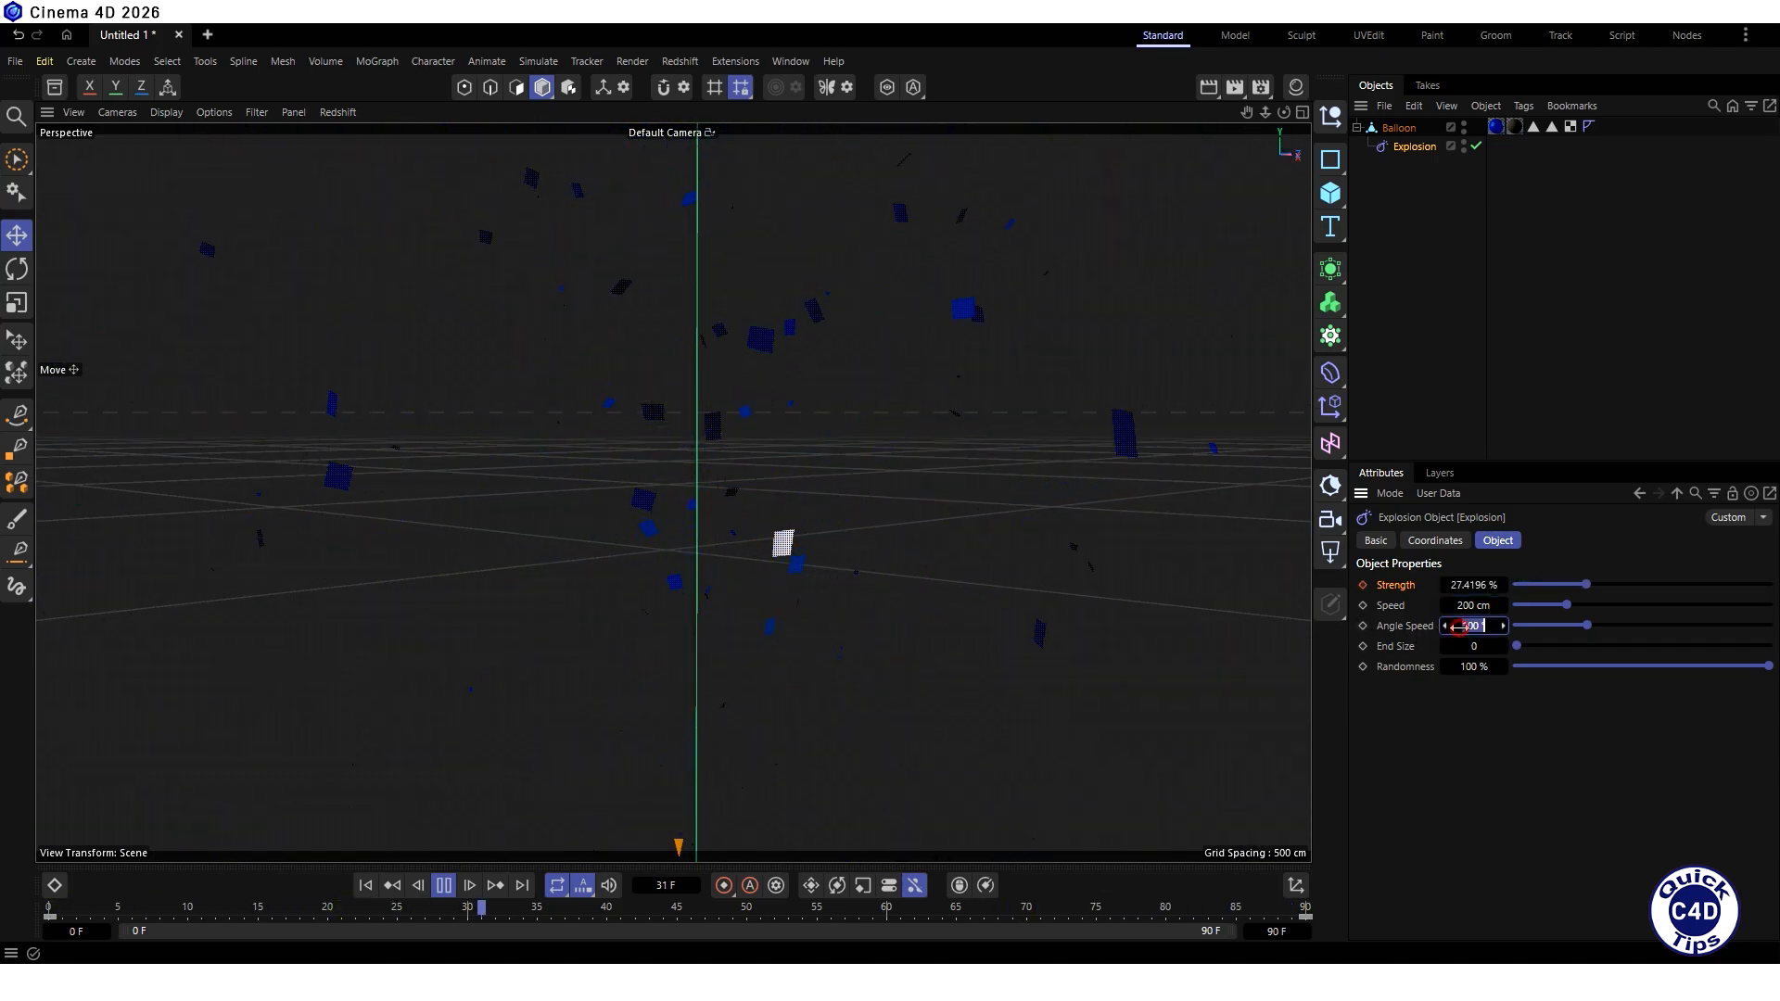
text(300)
key(Return)
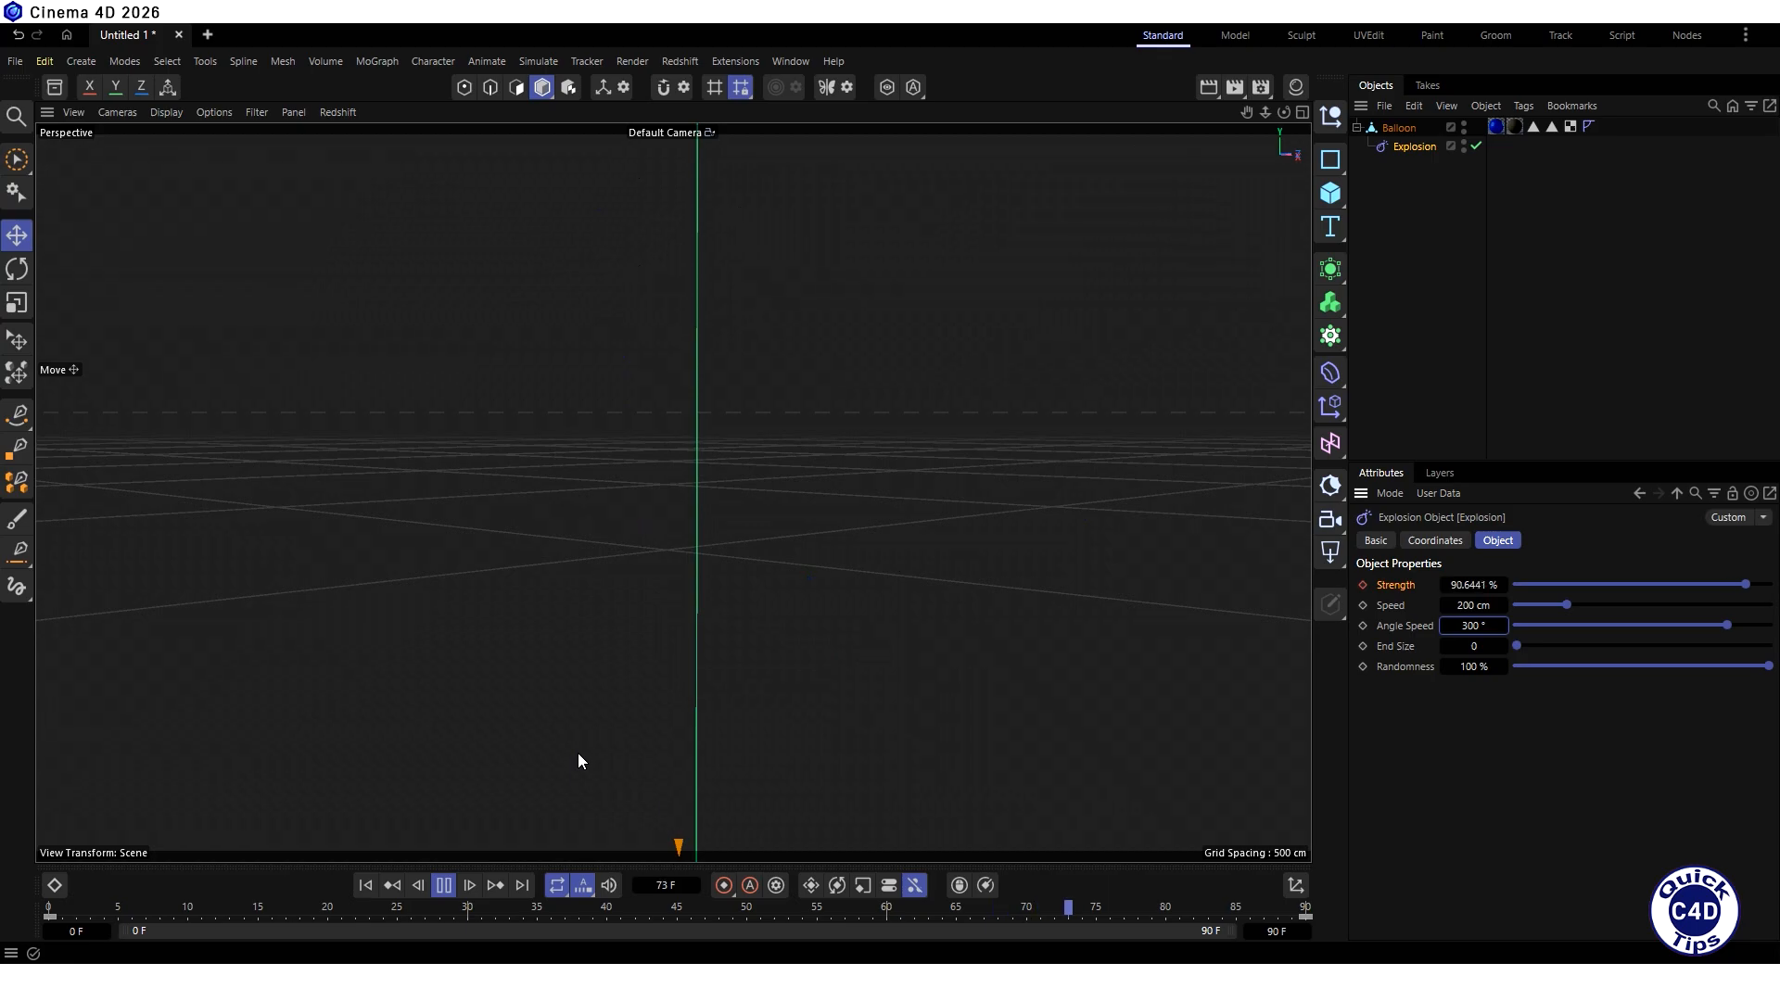
click(443, 885)
click(365, 887)
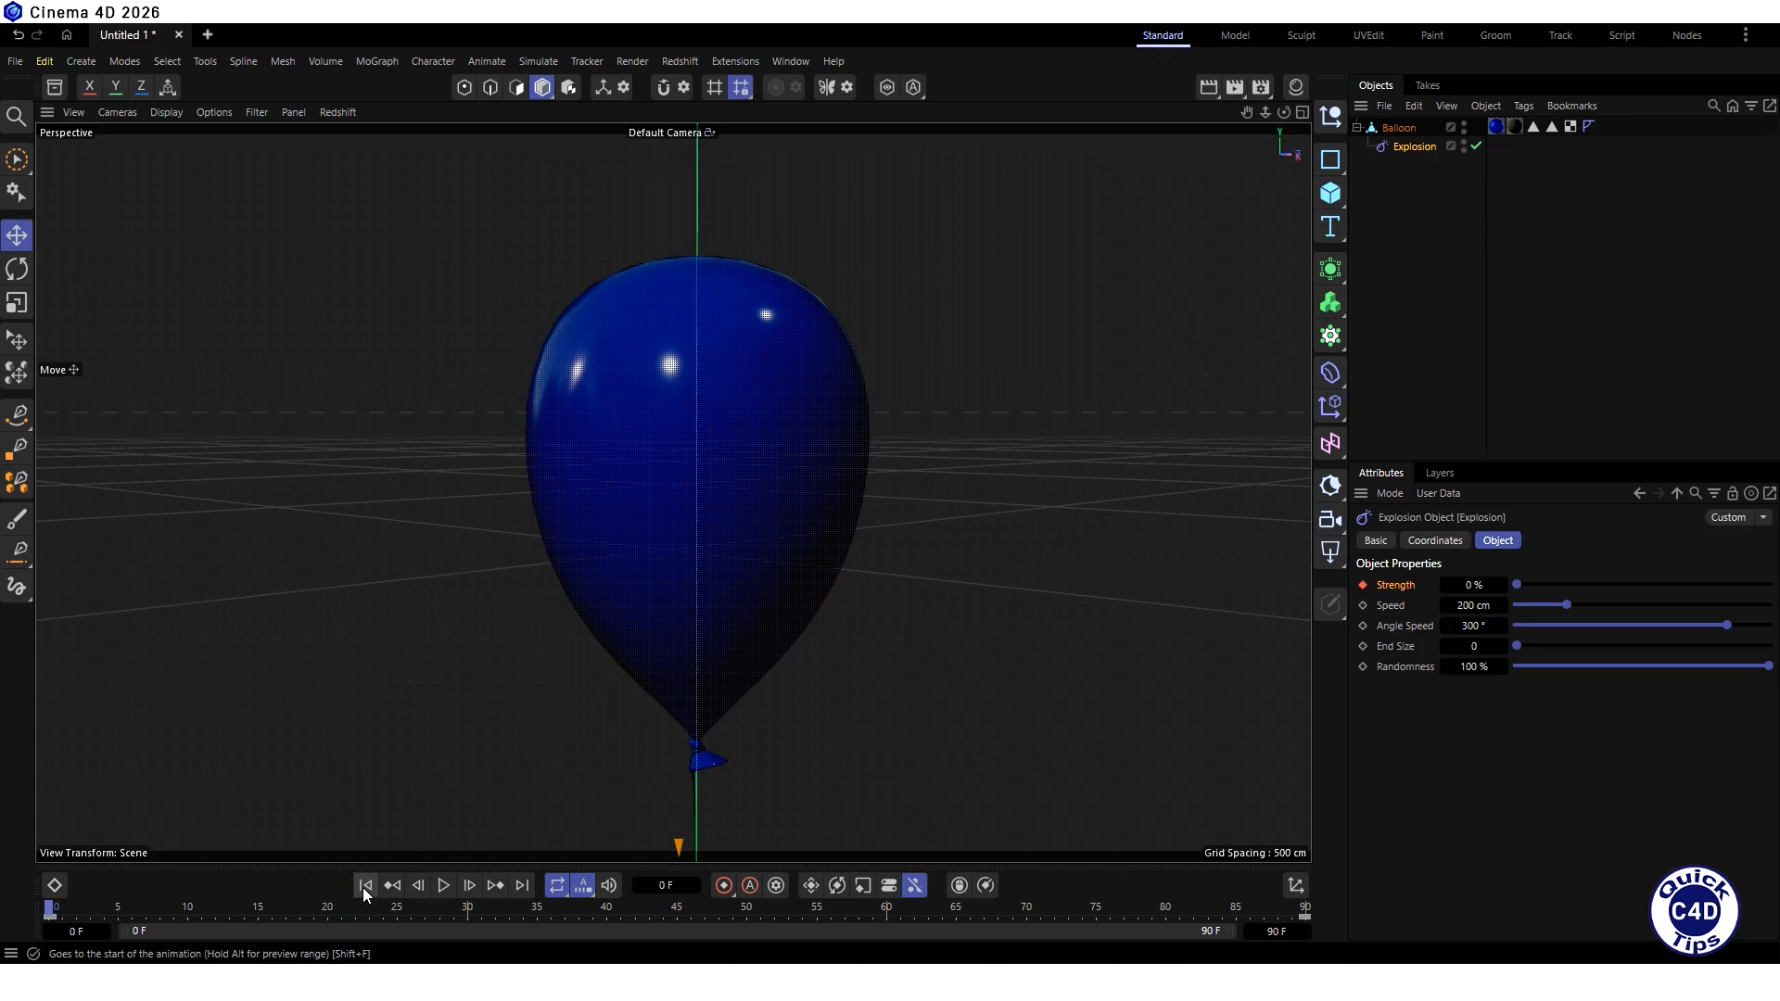
- Select all polygons of the balloon's body above the knot with Rectangle Selection, including the hidden back side
click(1400, 128)
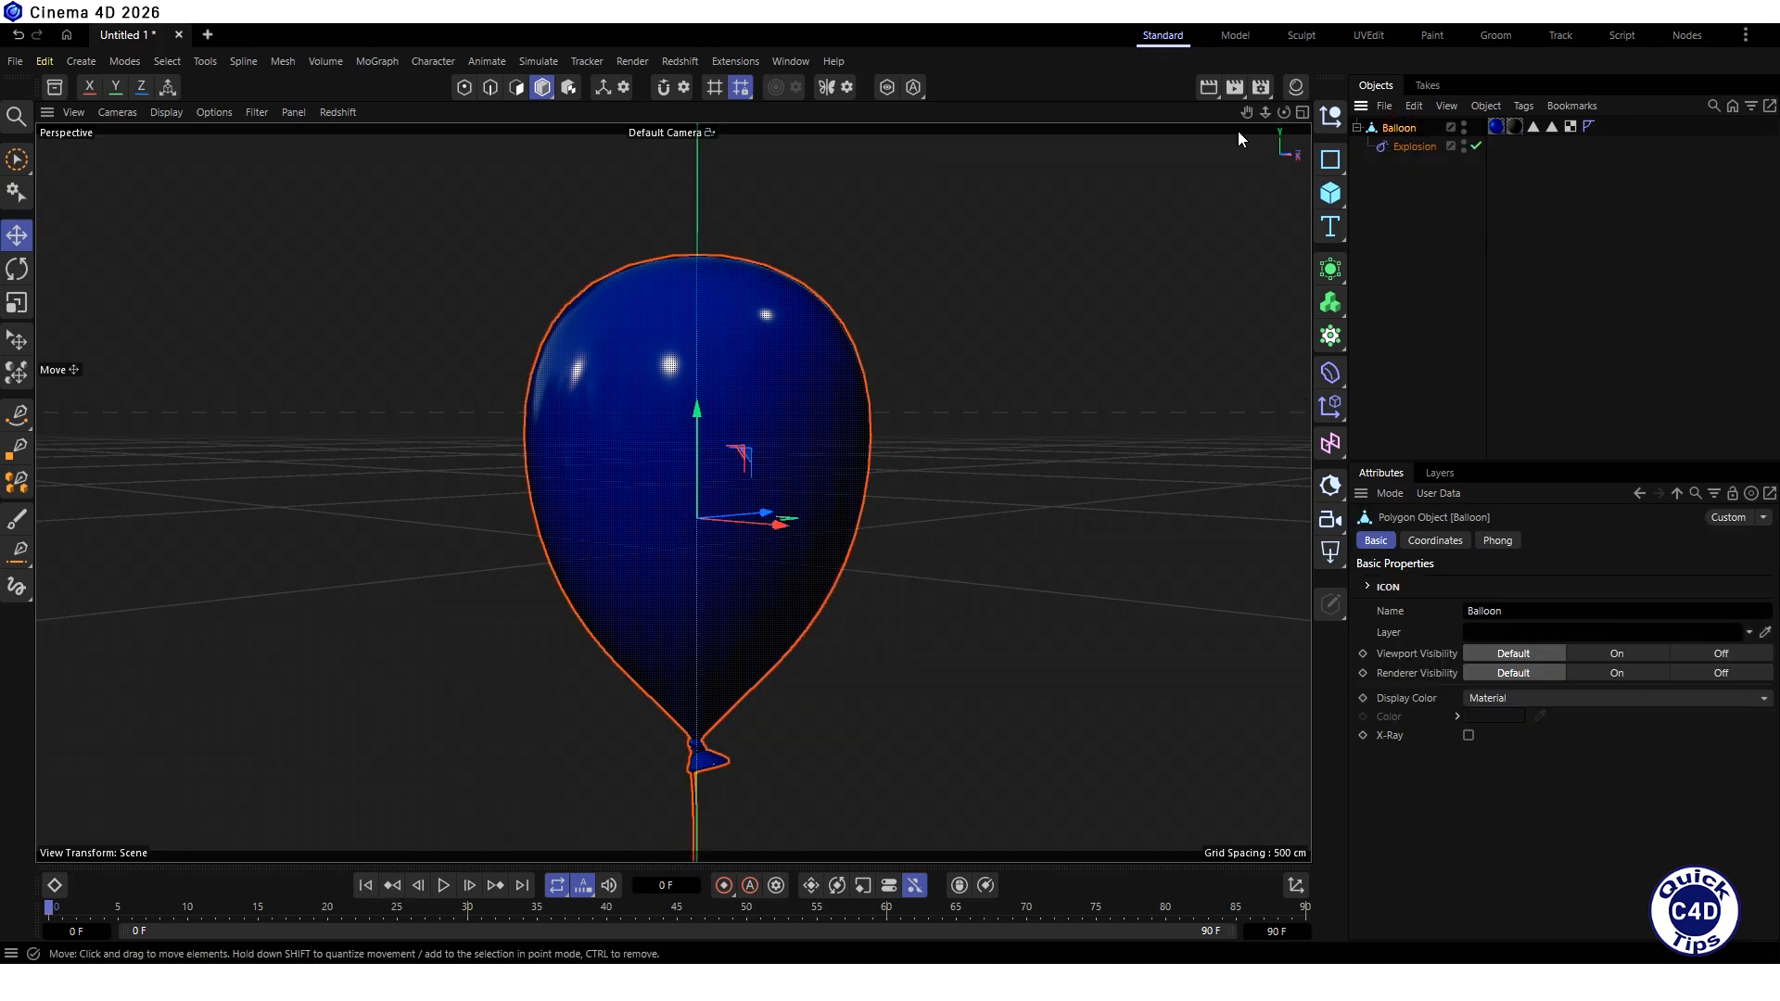
click(516, 88)
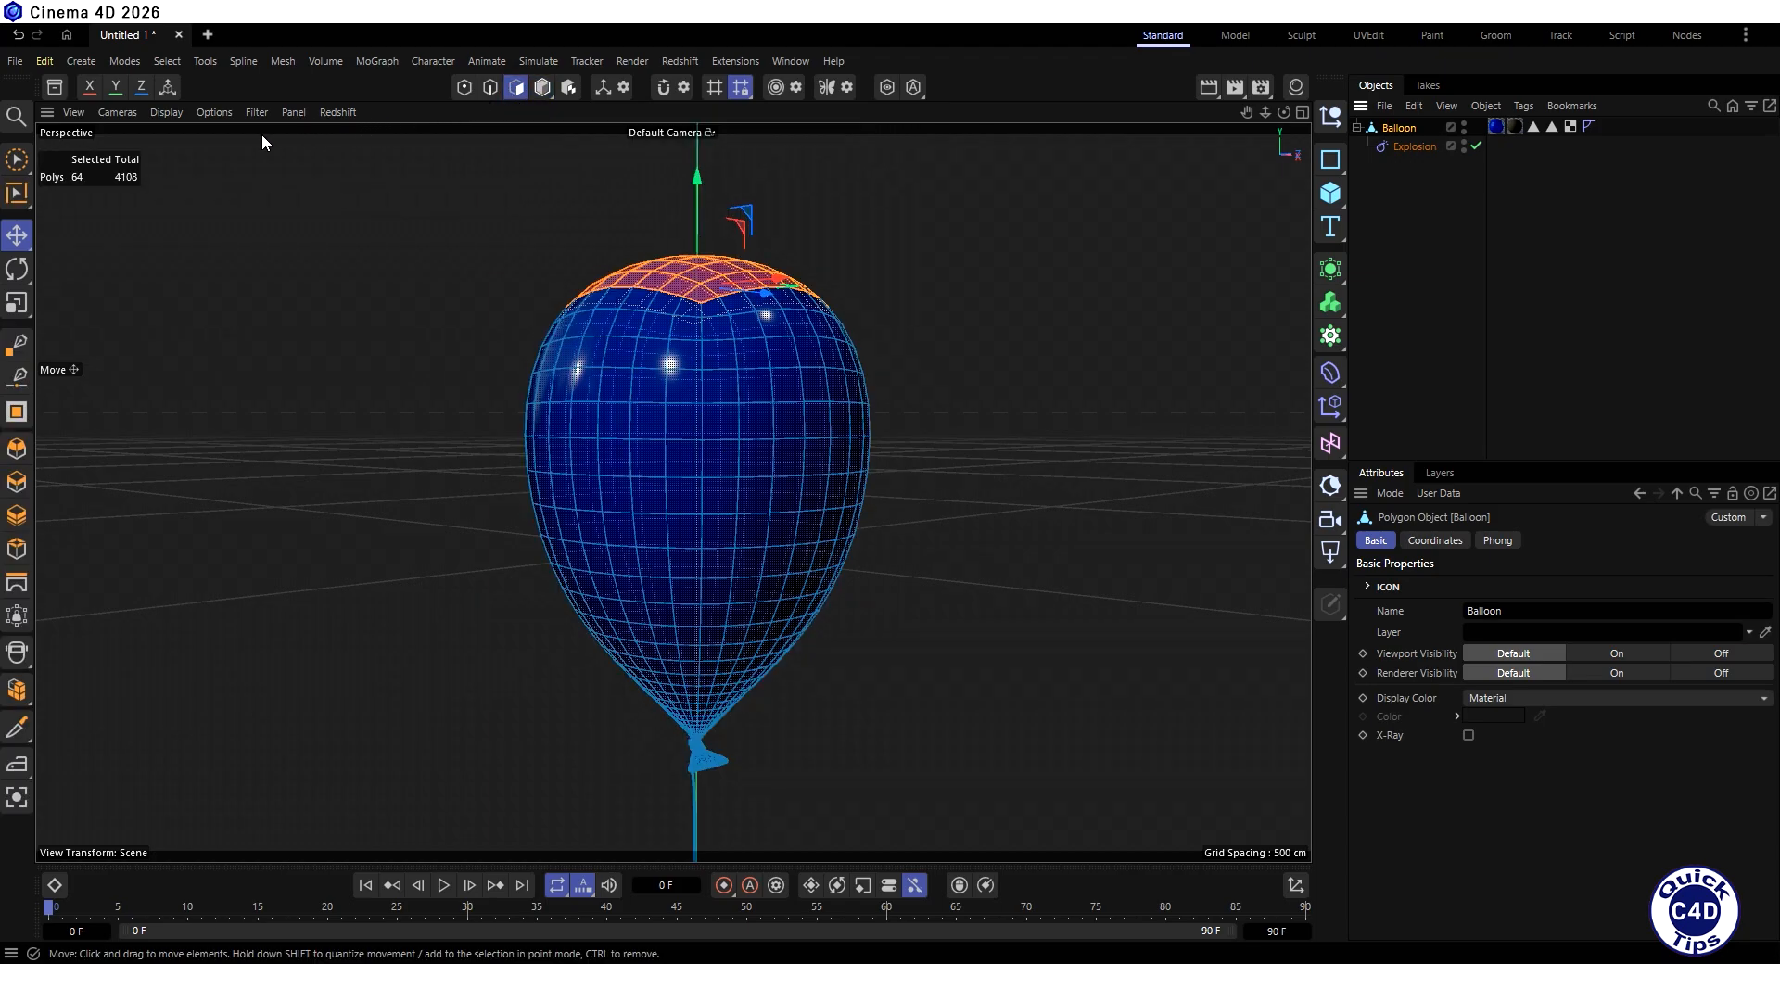
click(19, 163)
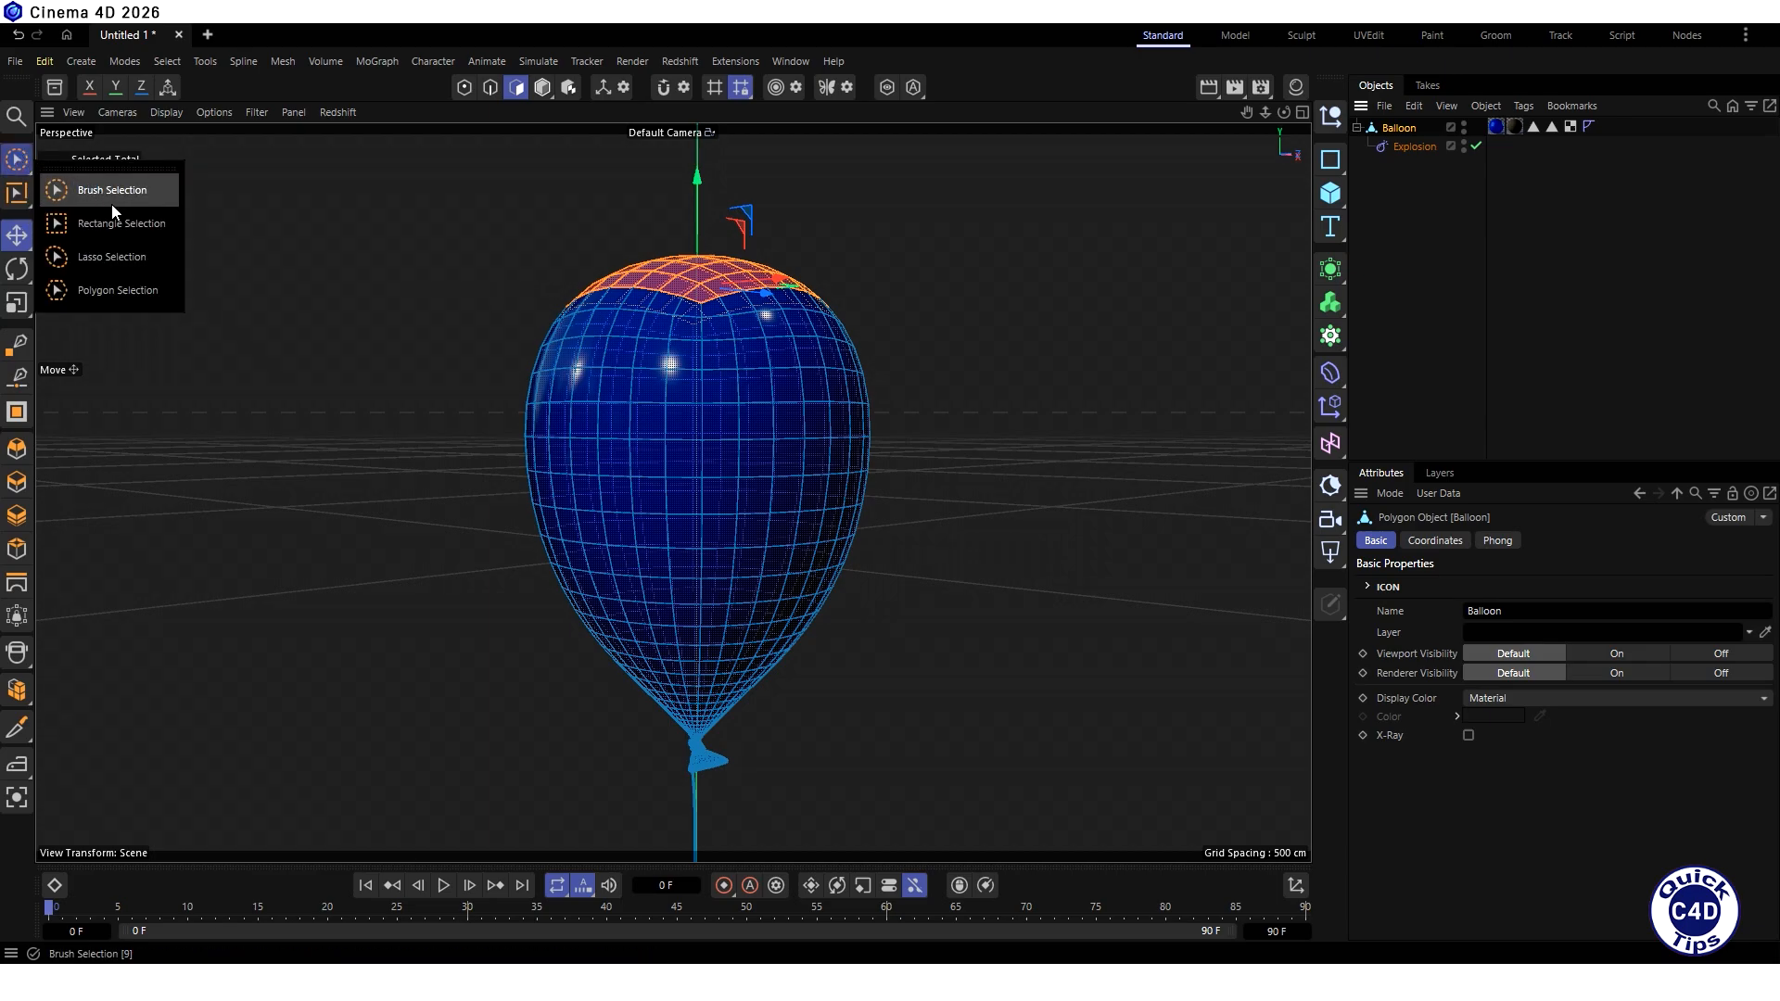
click(120, 226)
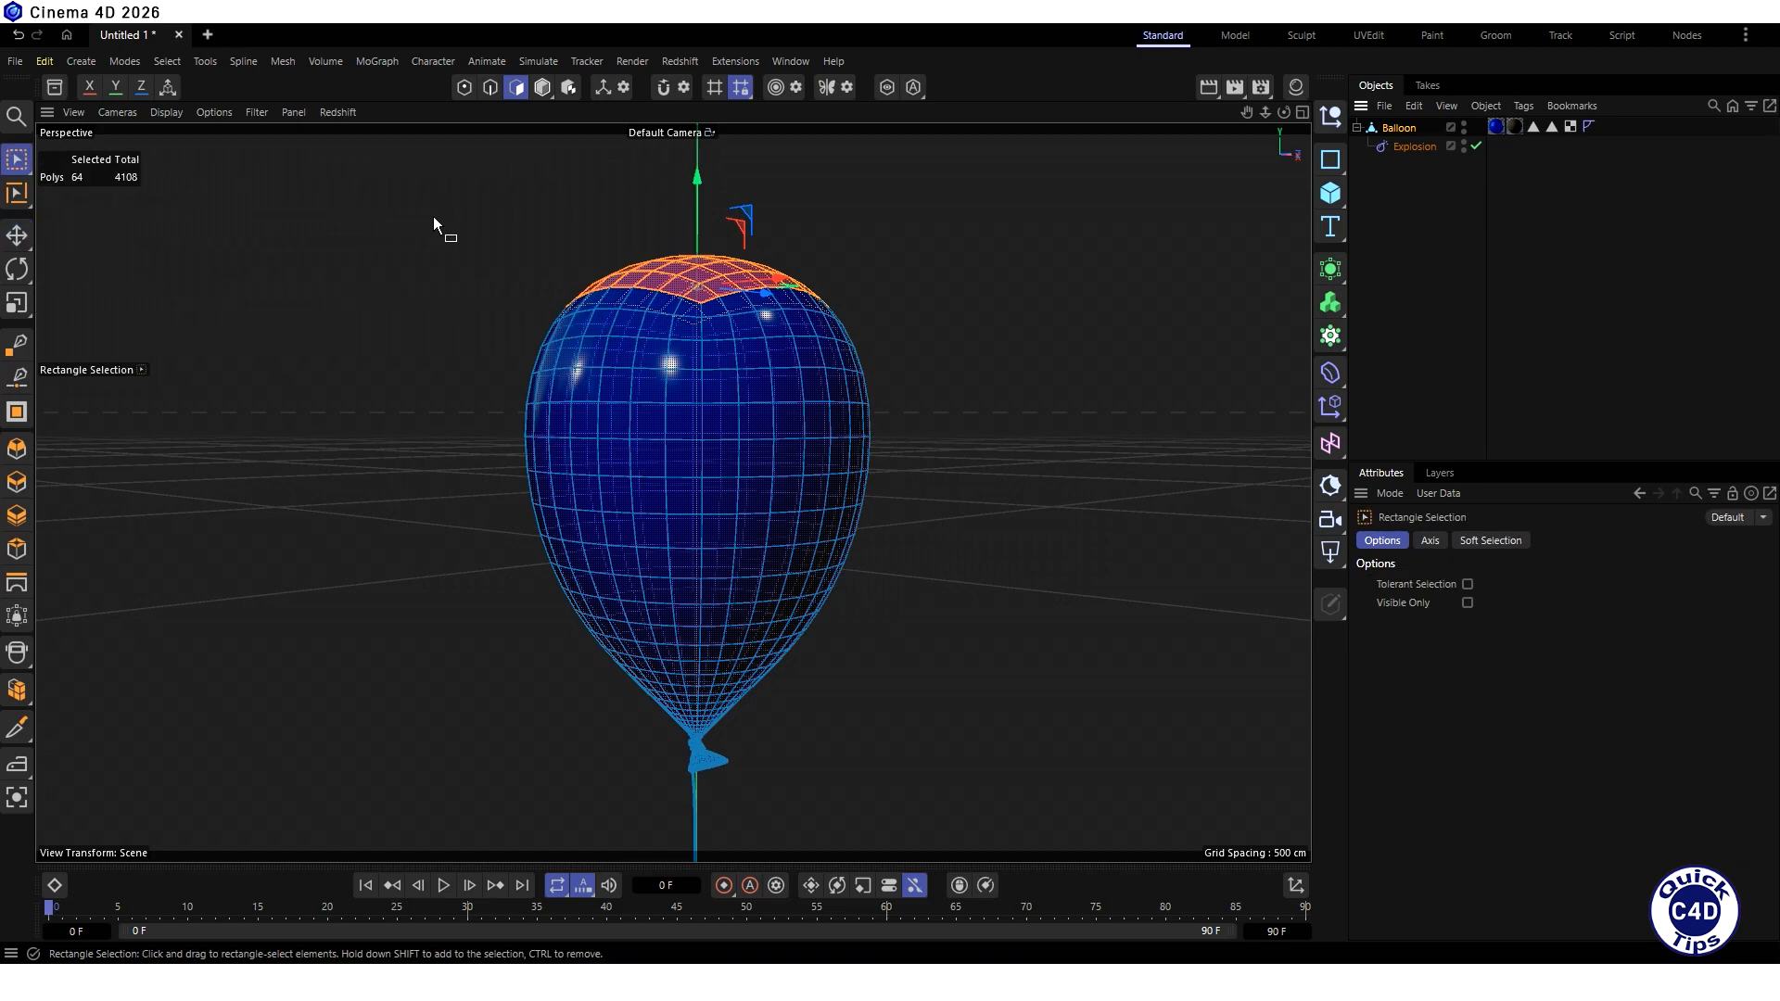
drag(454, 219, 938, 742)
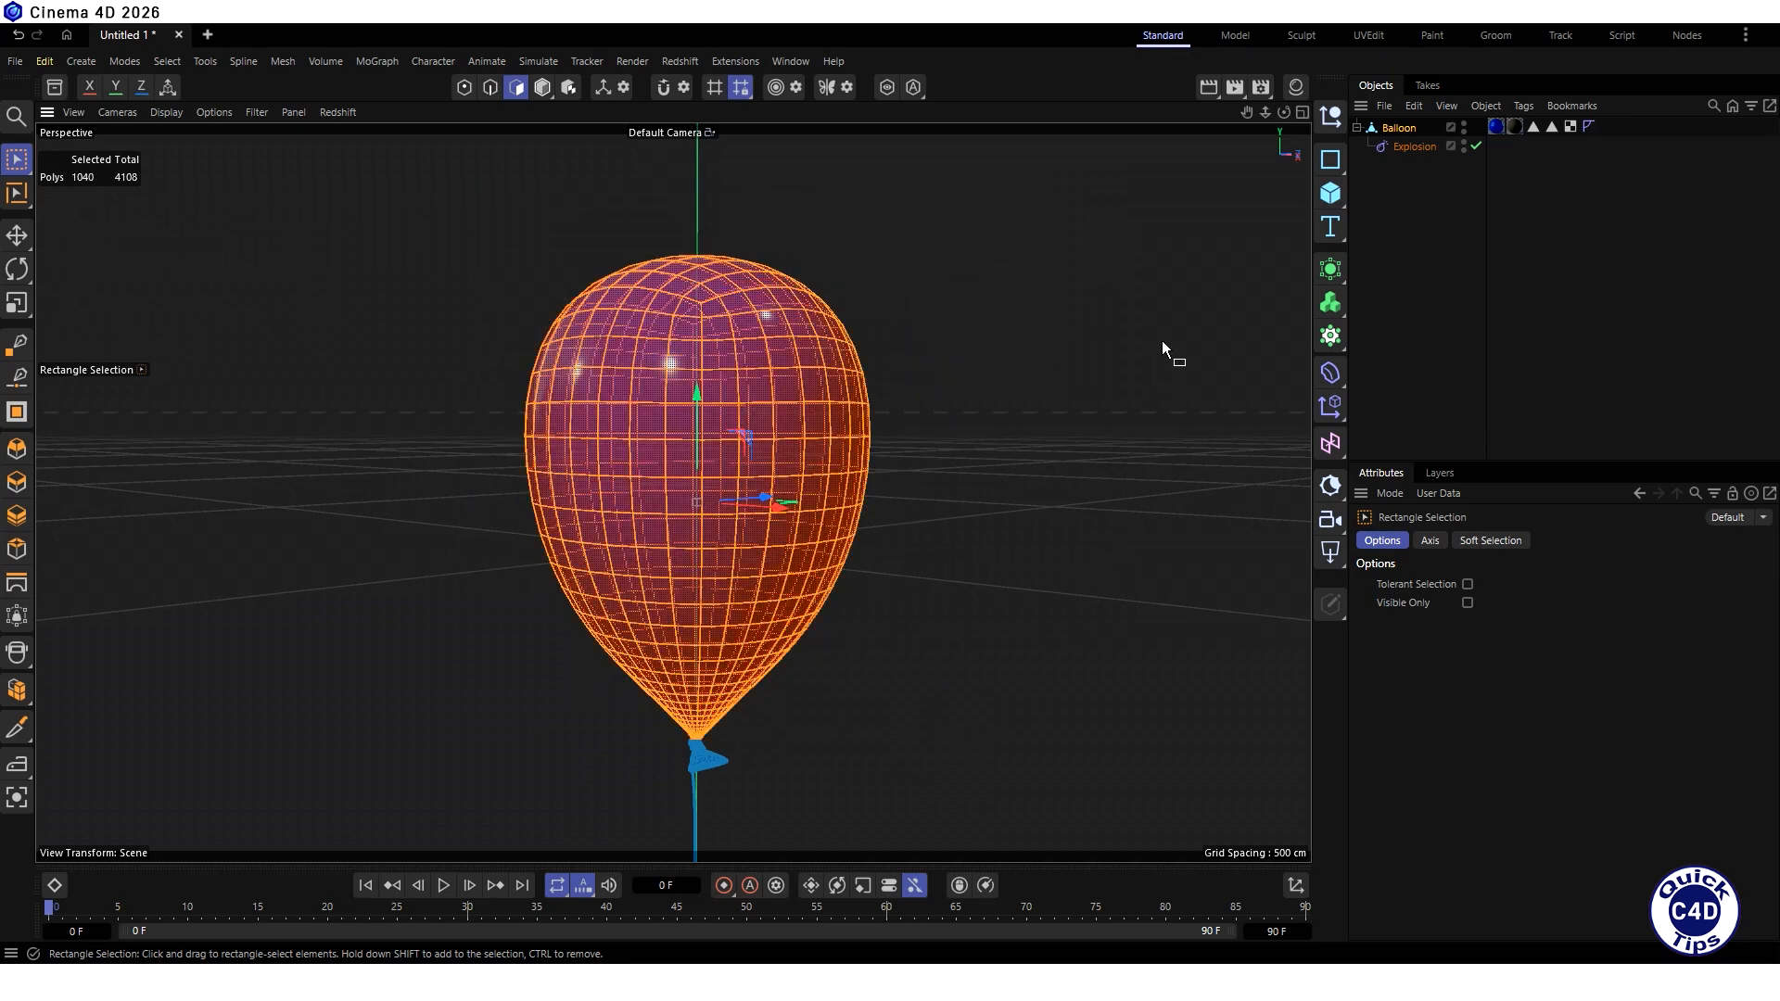
- Split the selected body polygons into a separate object and make the Explosion deformer its child
click(284, 60)
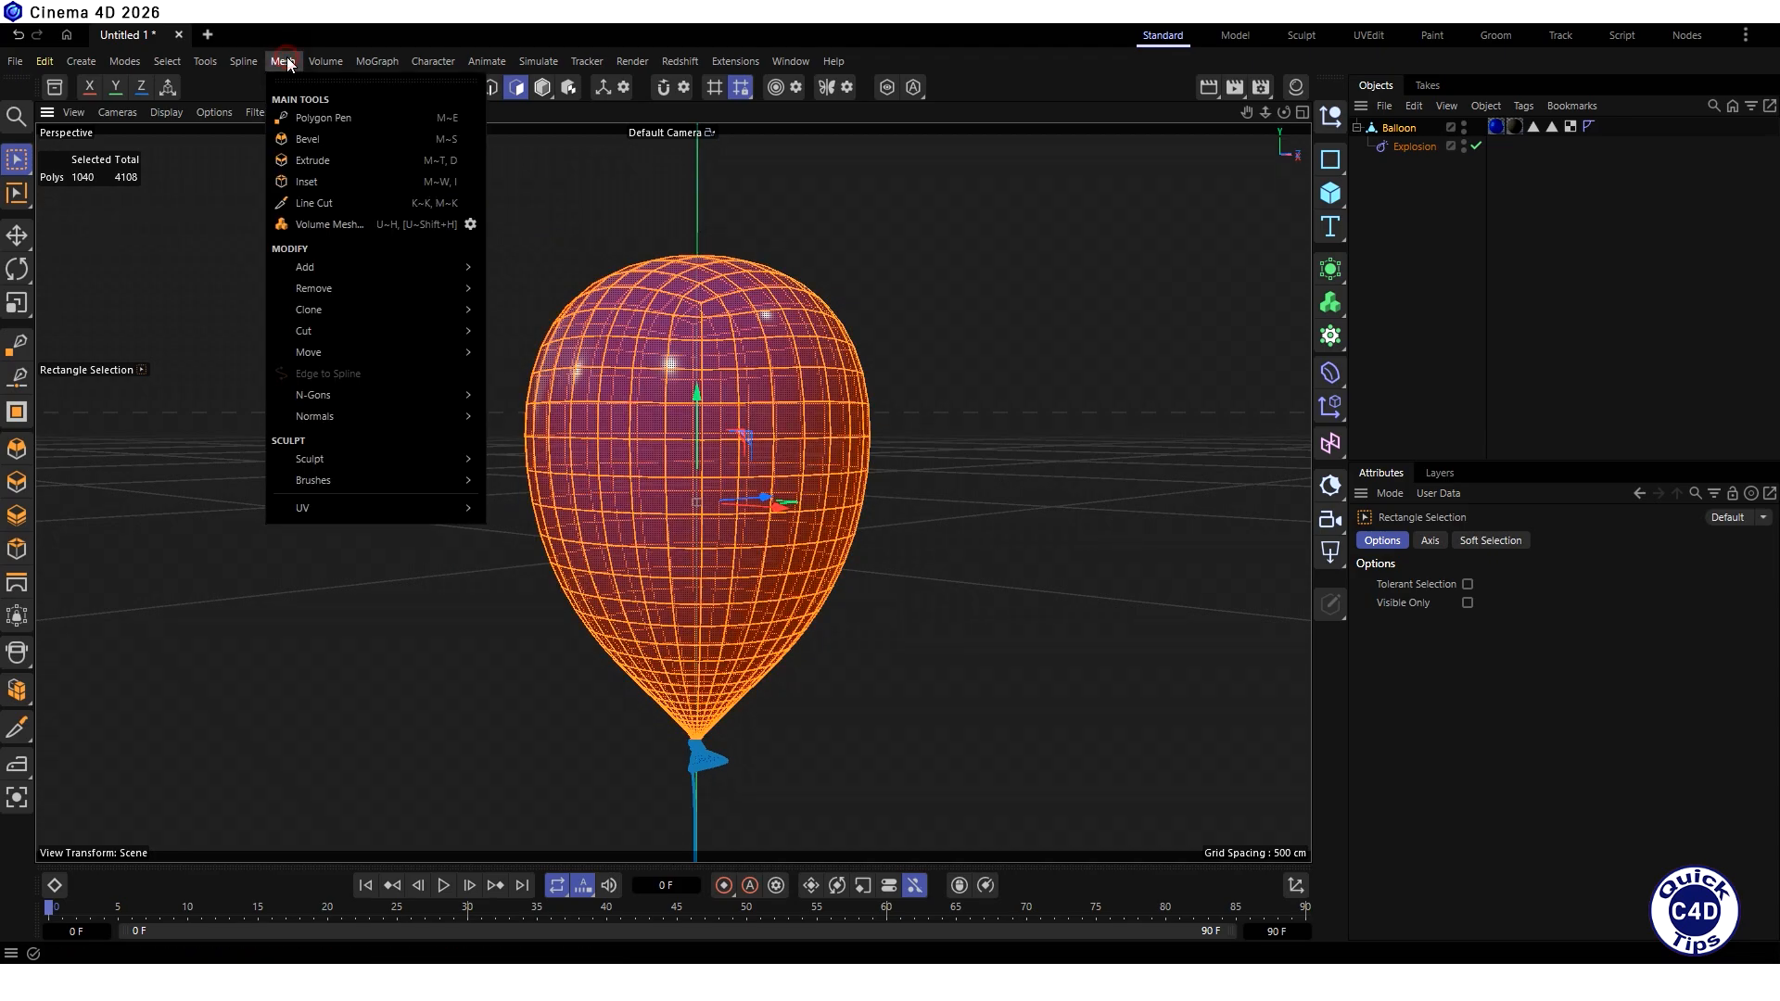
mouse_move(341, 312)
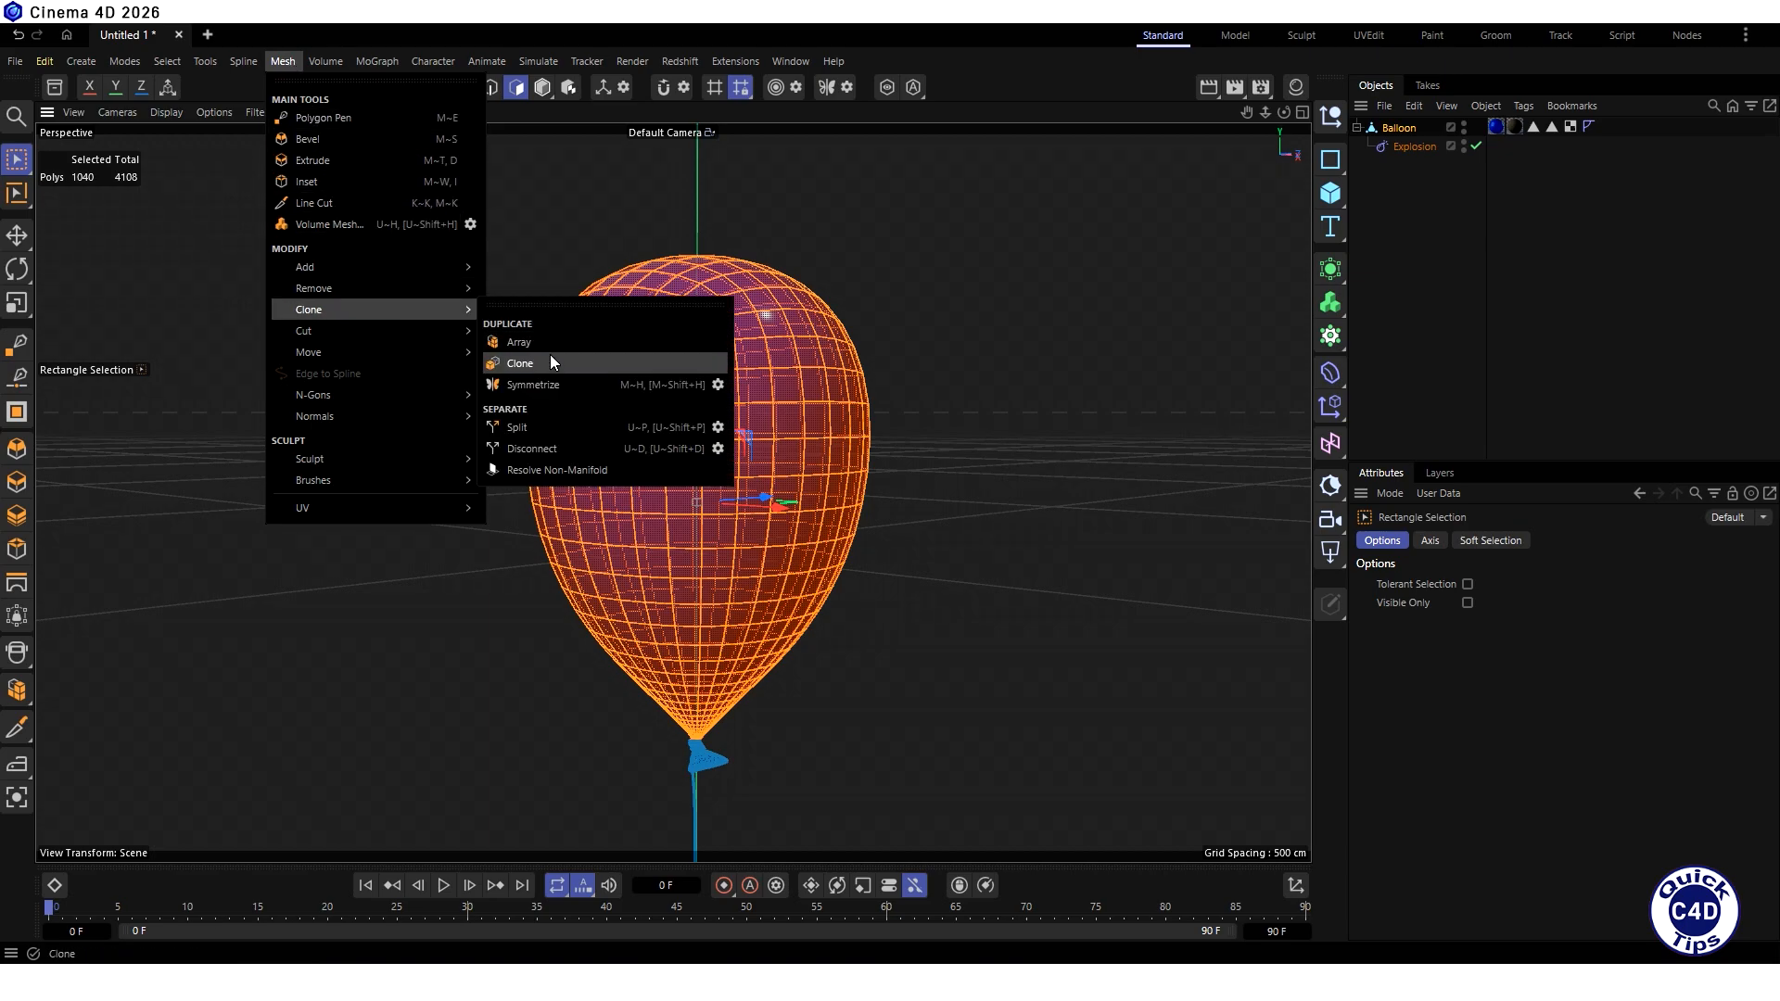
click(549, 426)
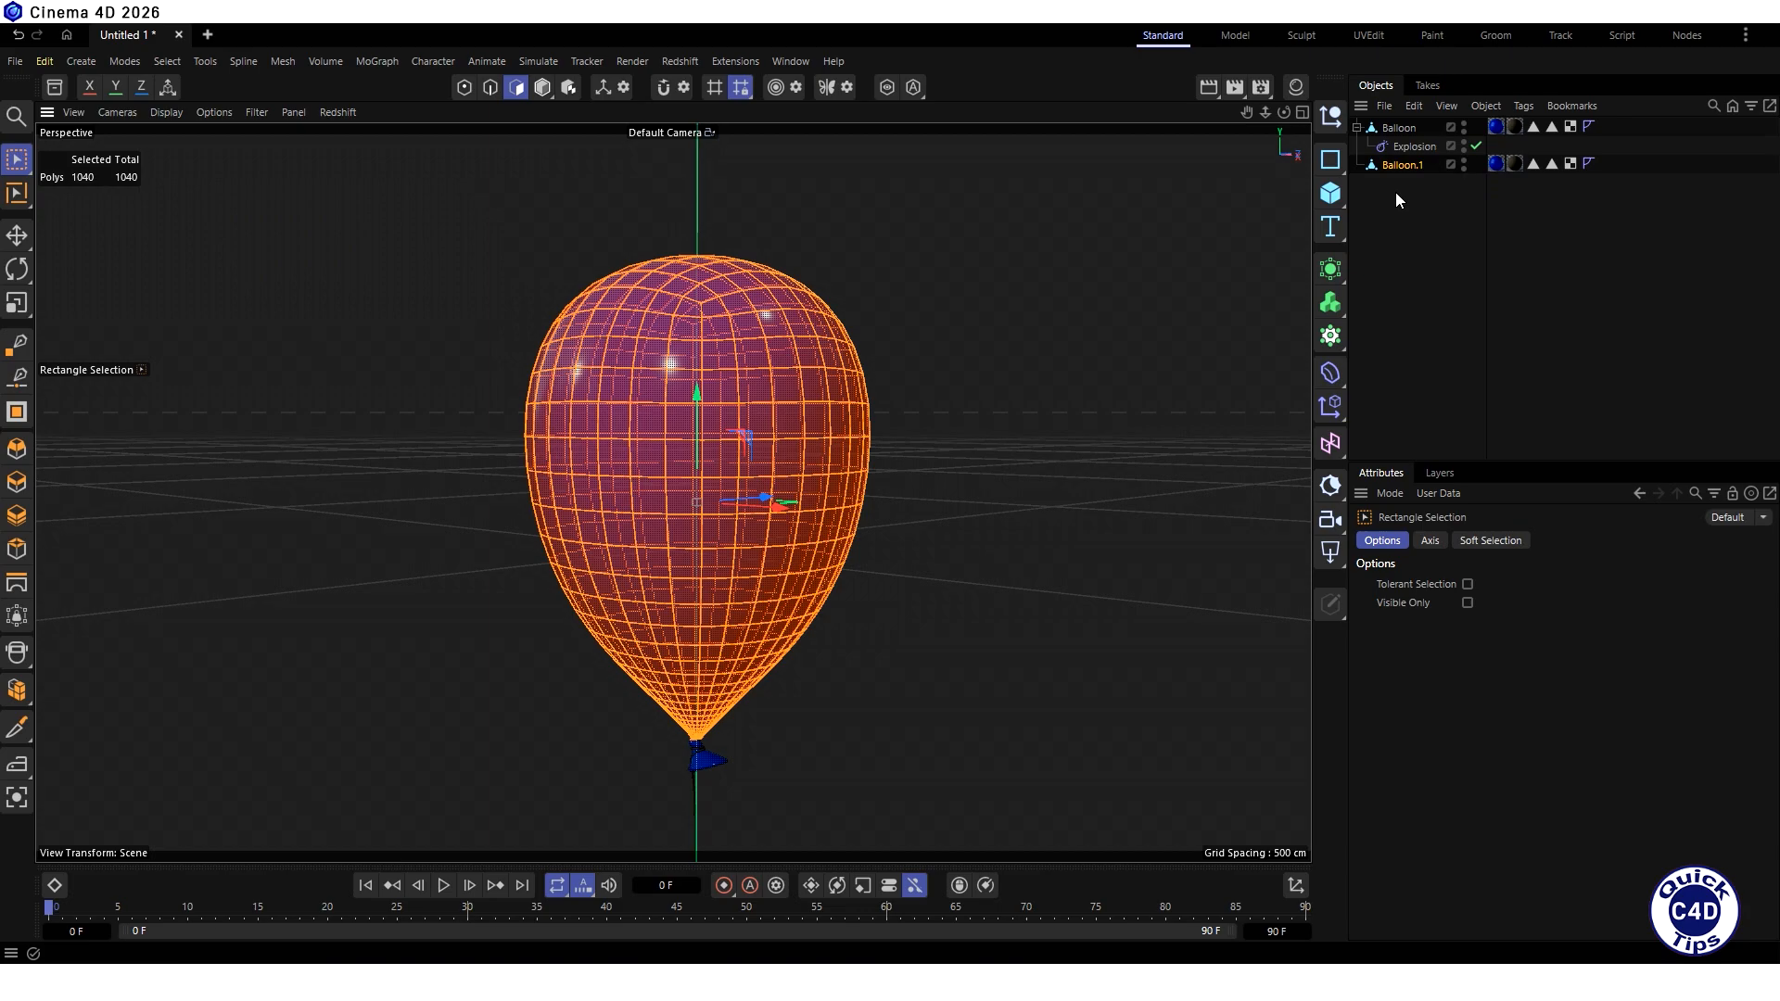
click(1409, 146)
drag(1404, 152, 1391, 167)
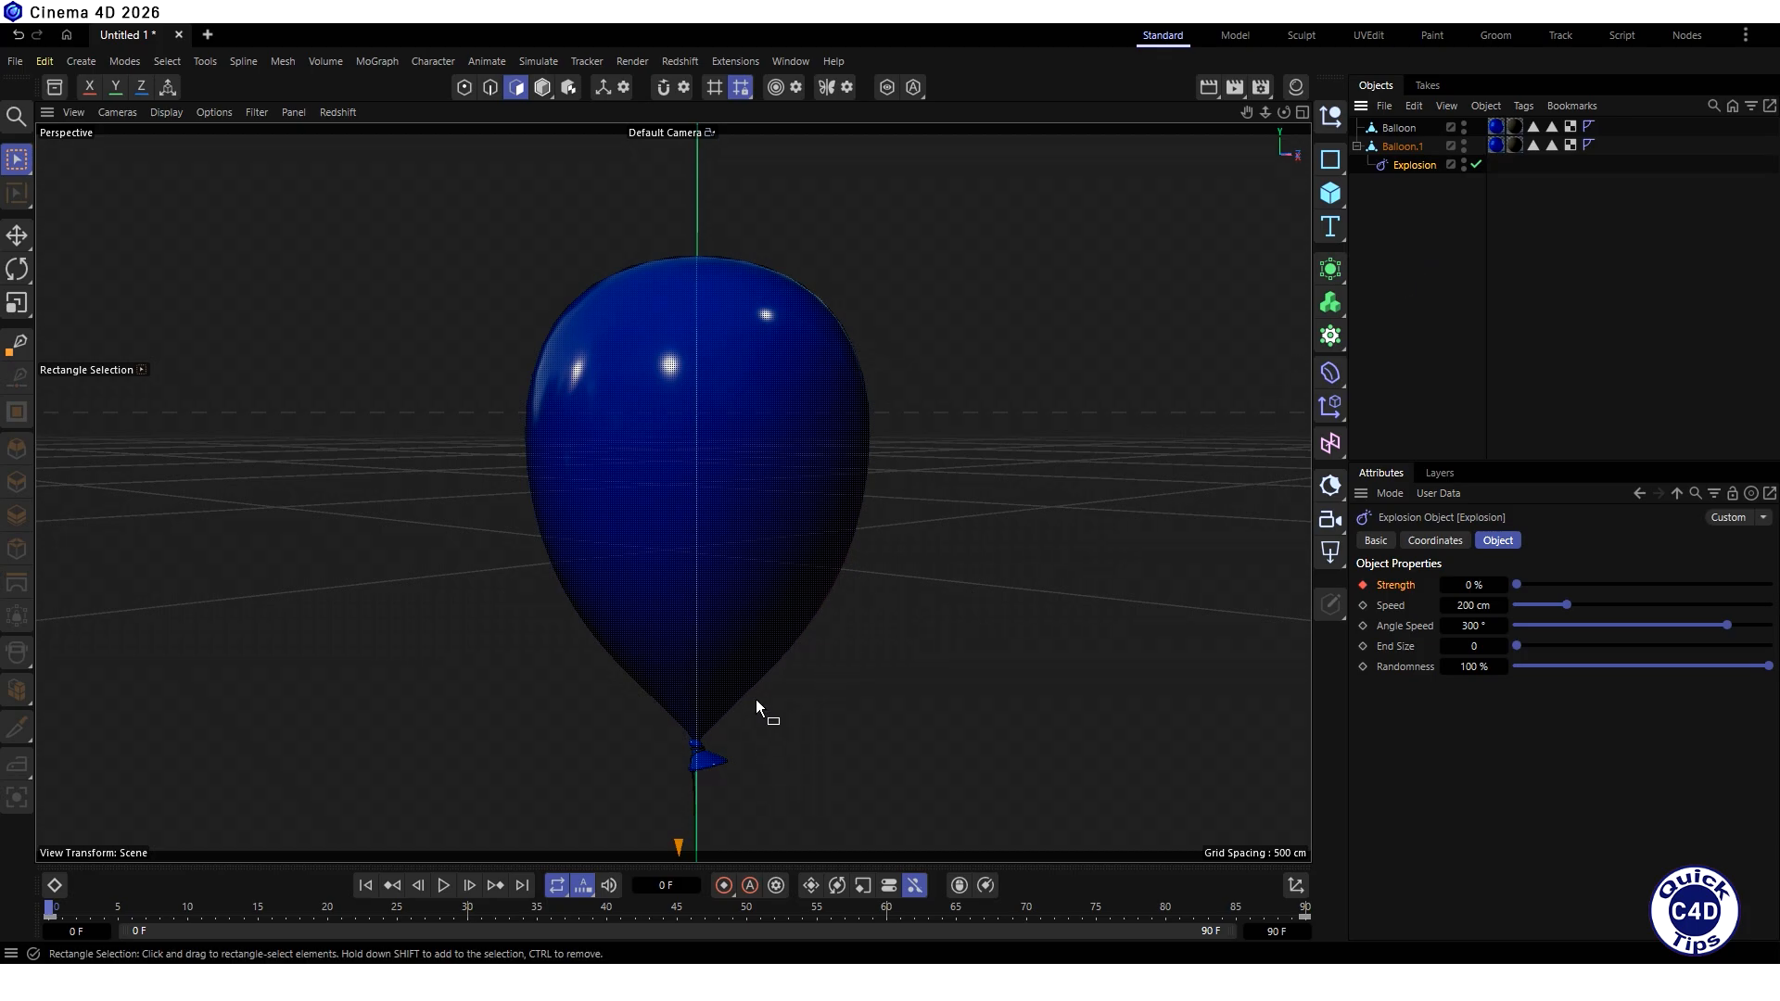
- Preview the explosion affecting only the split balloon body, and return to the first frame
click(443, 885)
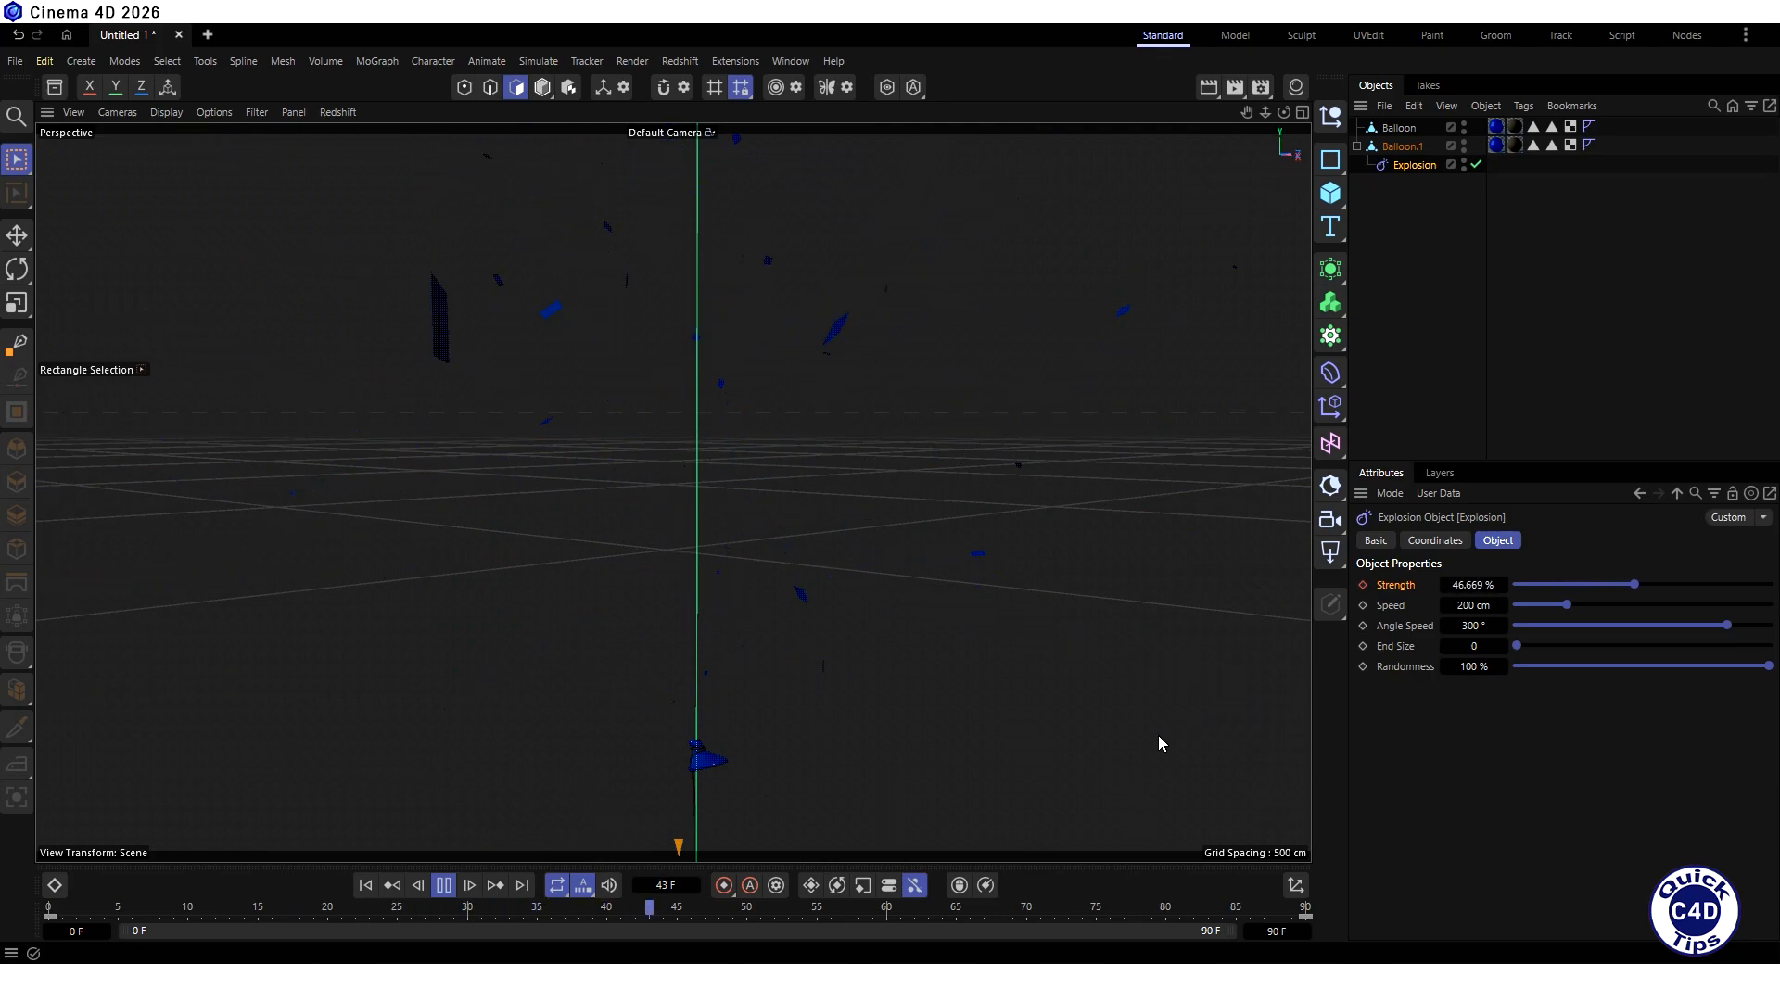
click(445, 885)
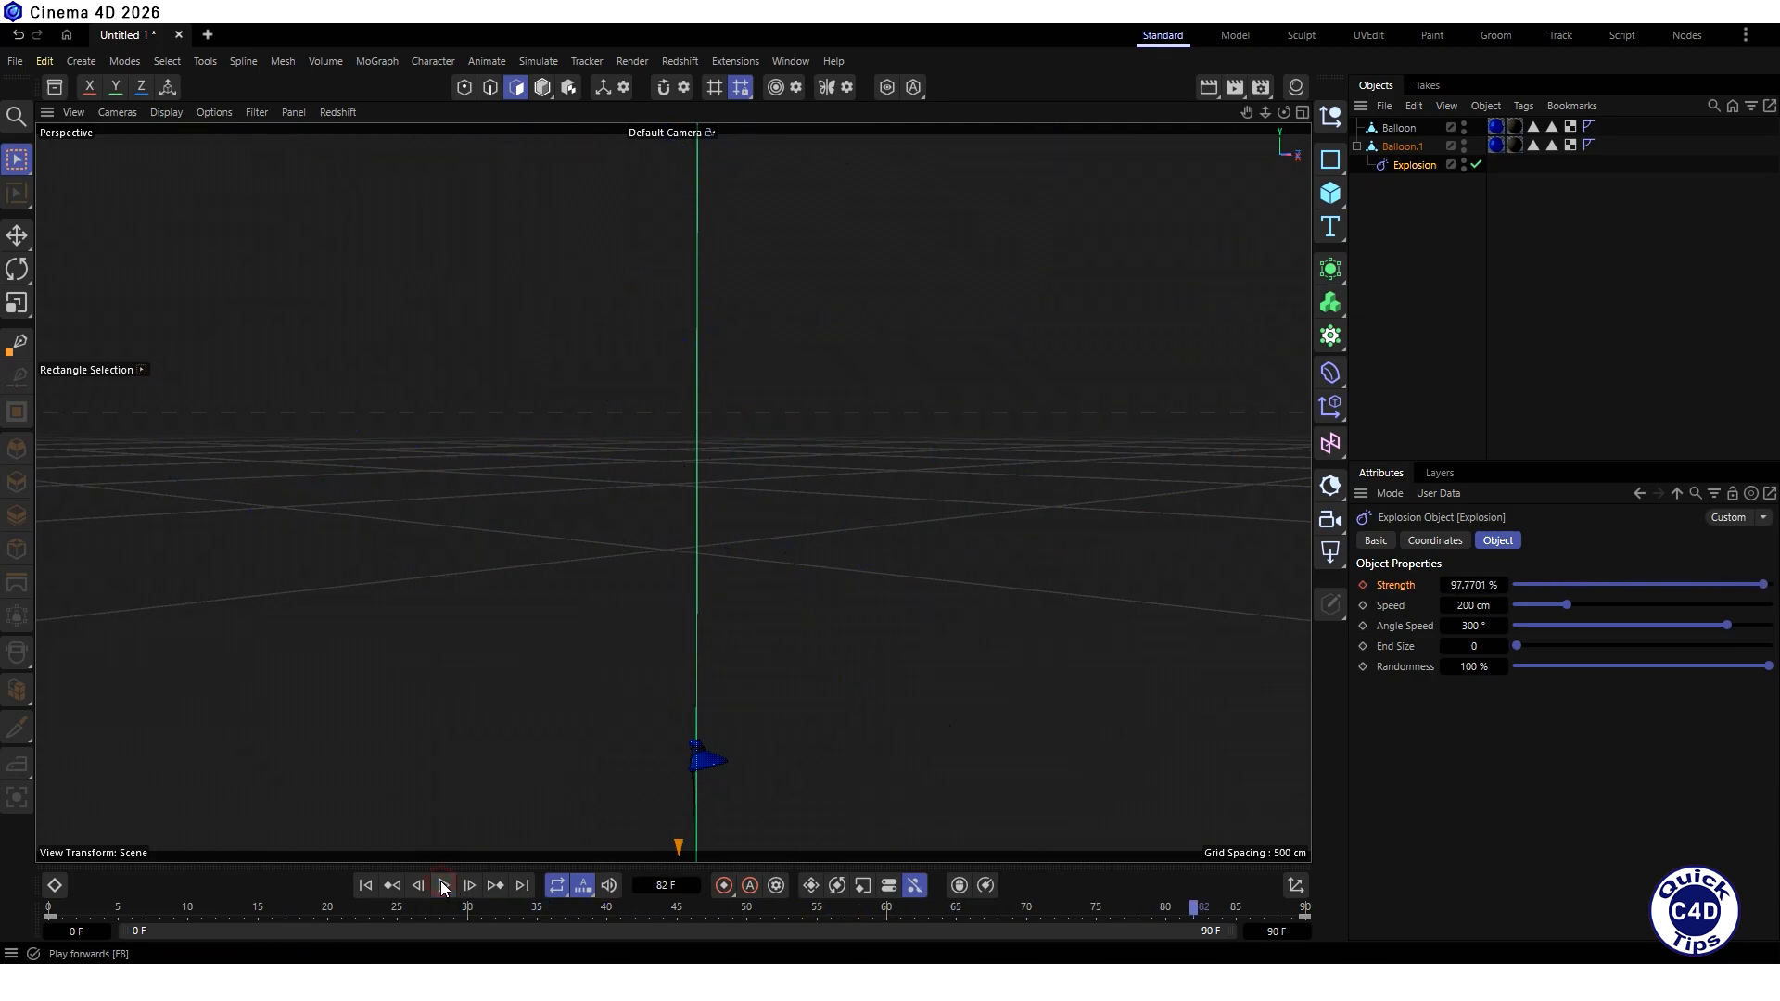
click(365, 885)
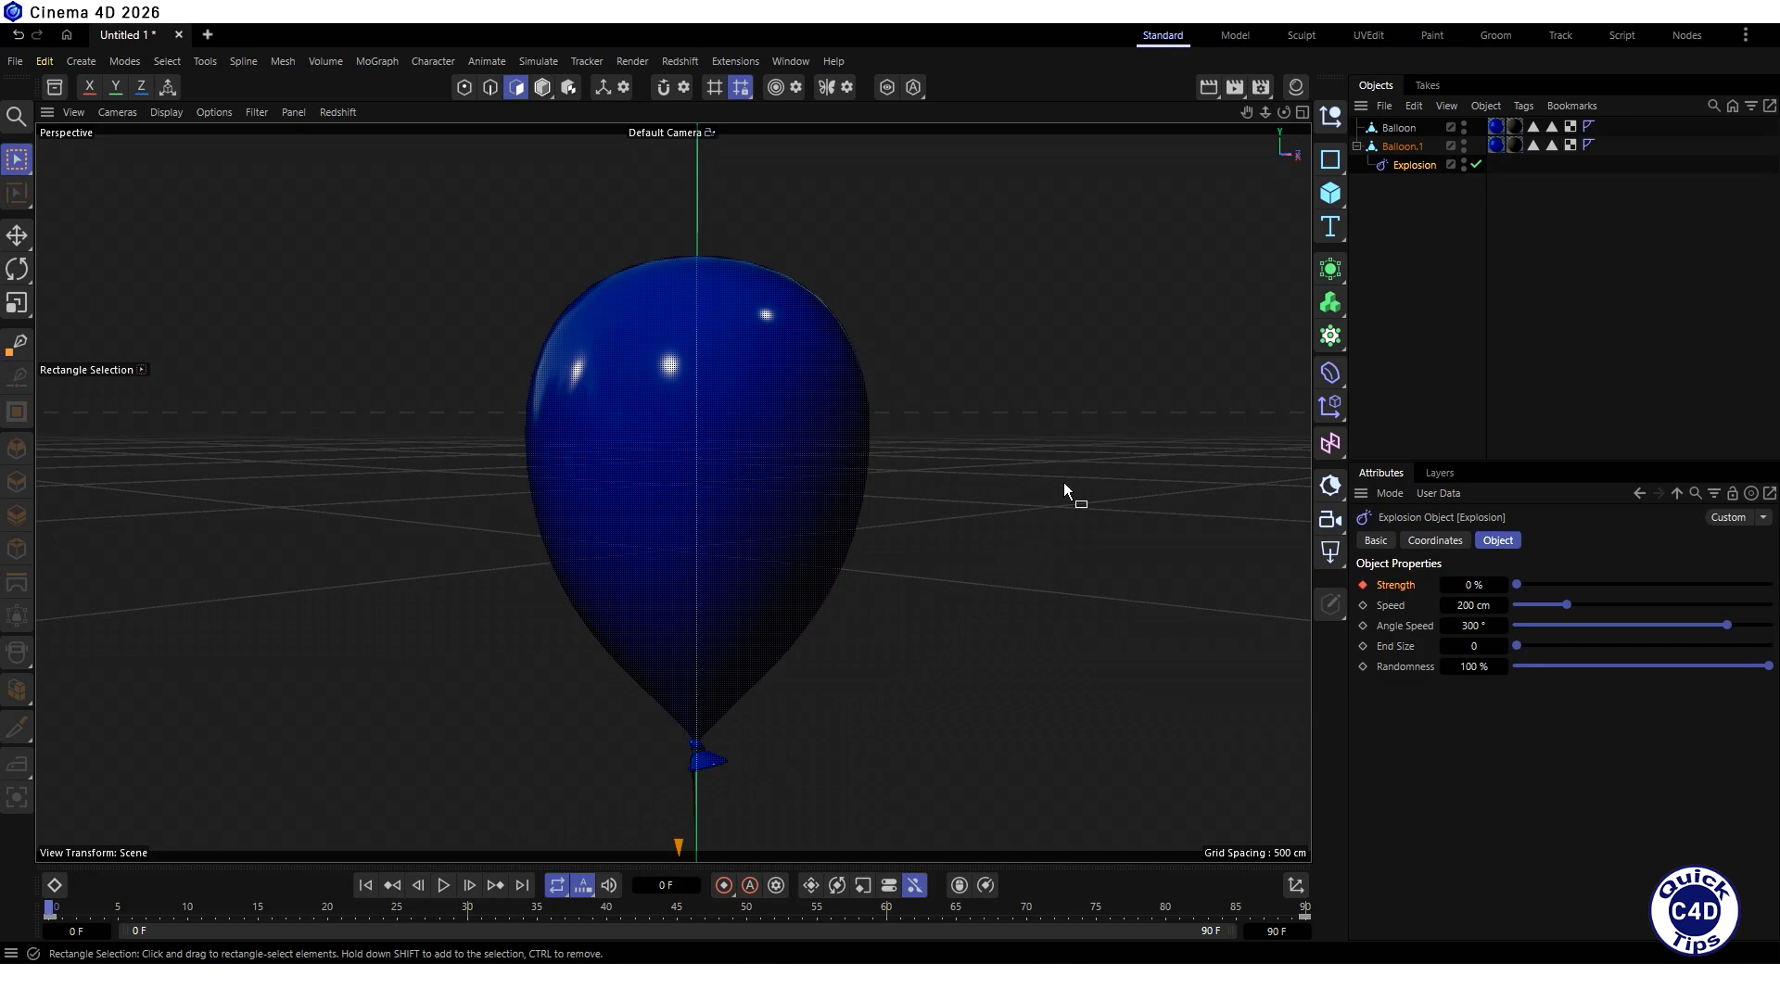
- Clear the polygon selection on the split balloon body and store it as an empty polygon selection tag
click(1399, 146)
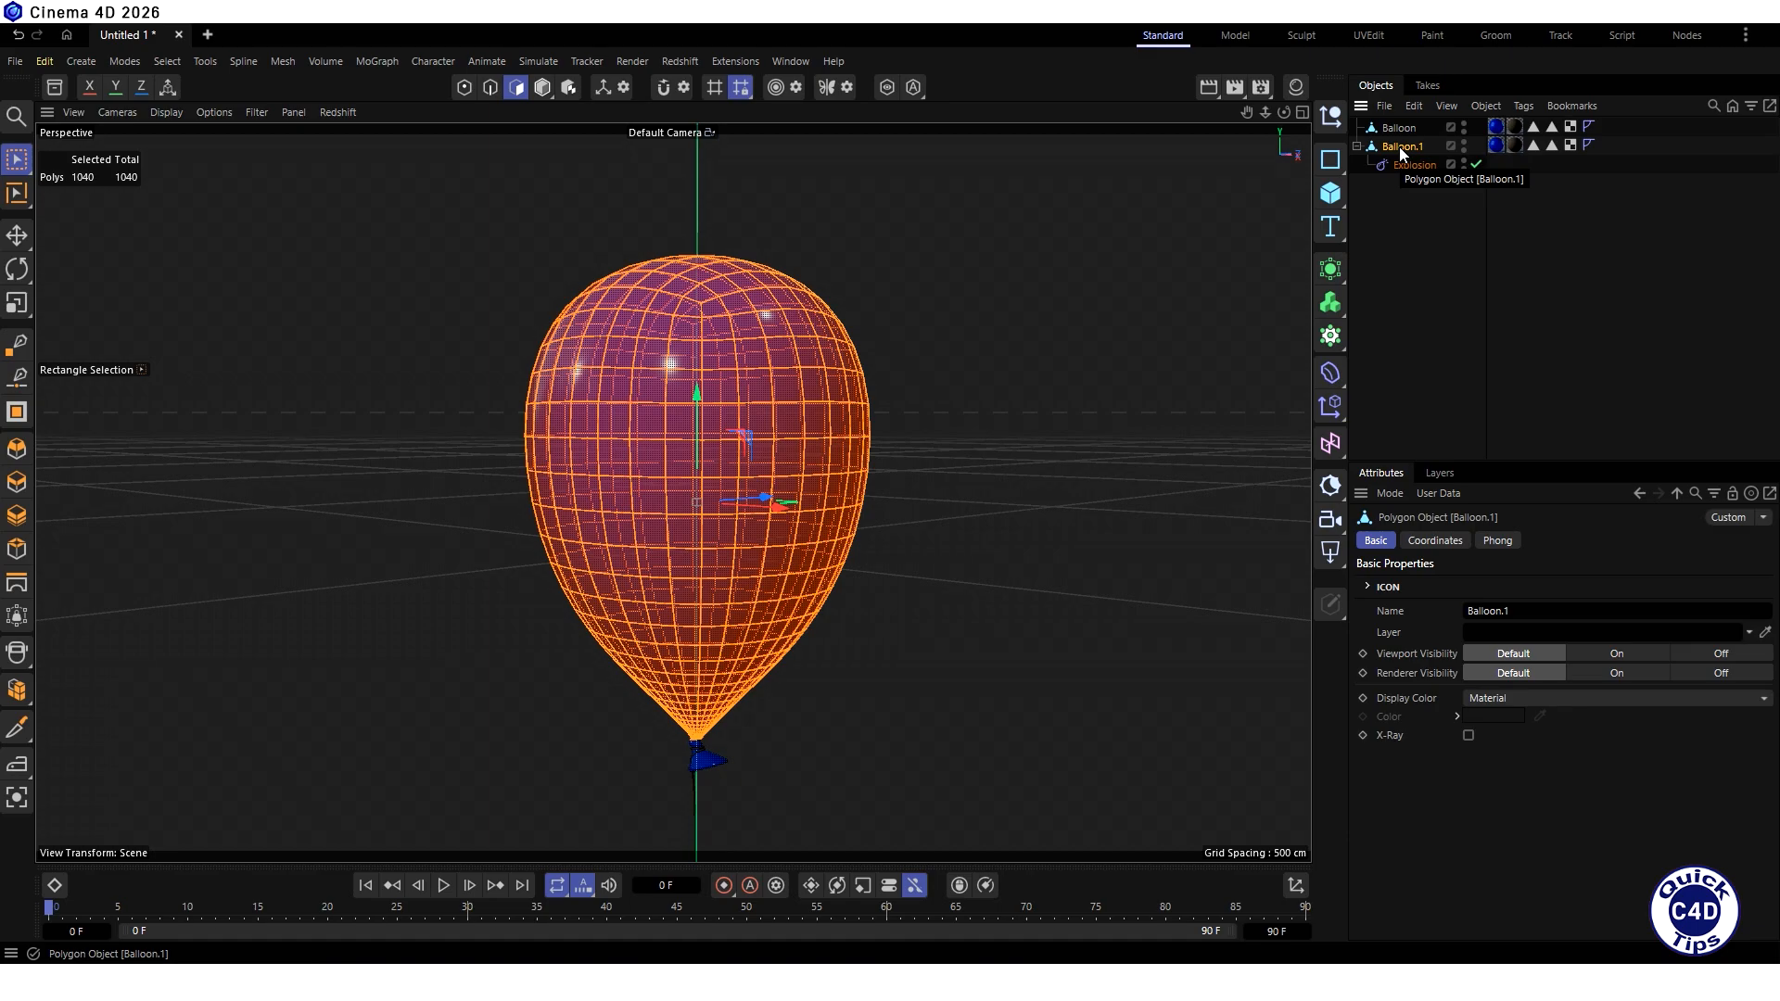
drag(938, 270, 1196, 367)
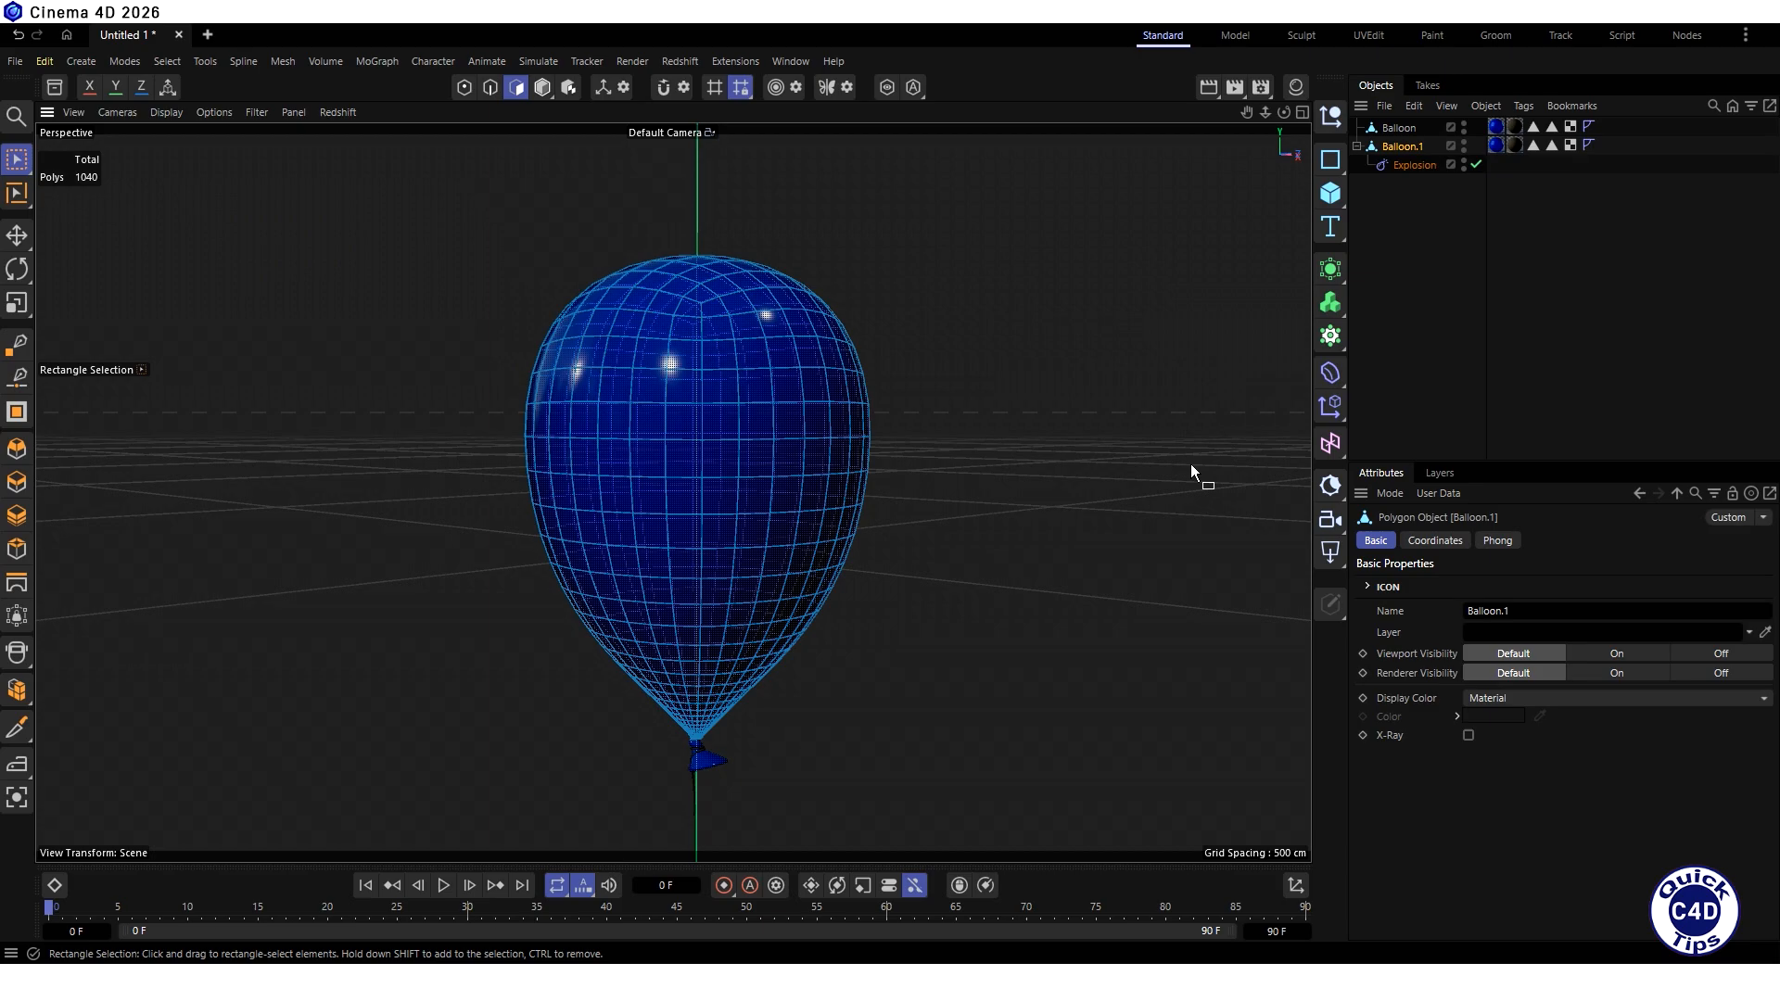
click(167, 61)
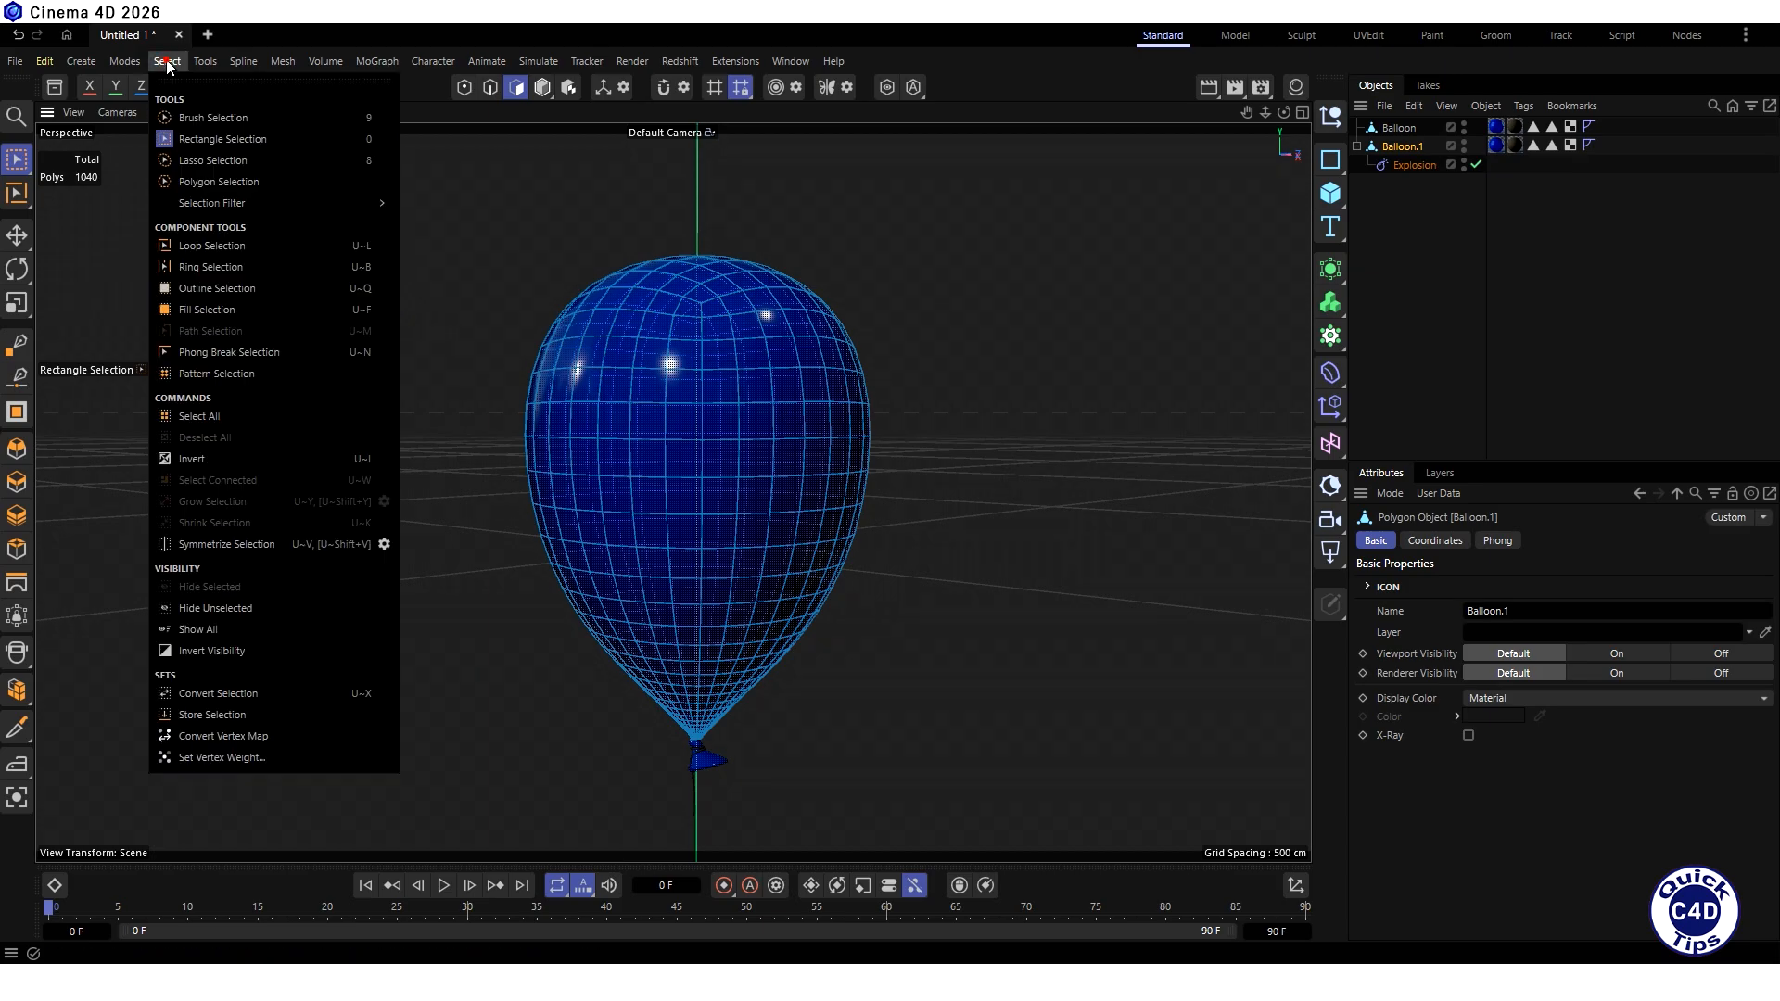
click(212, 715)
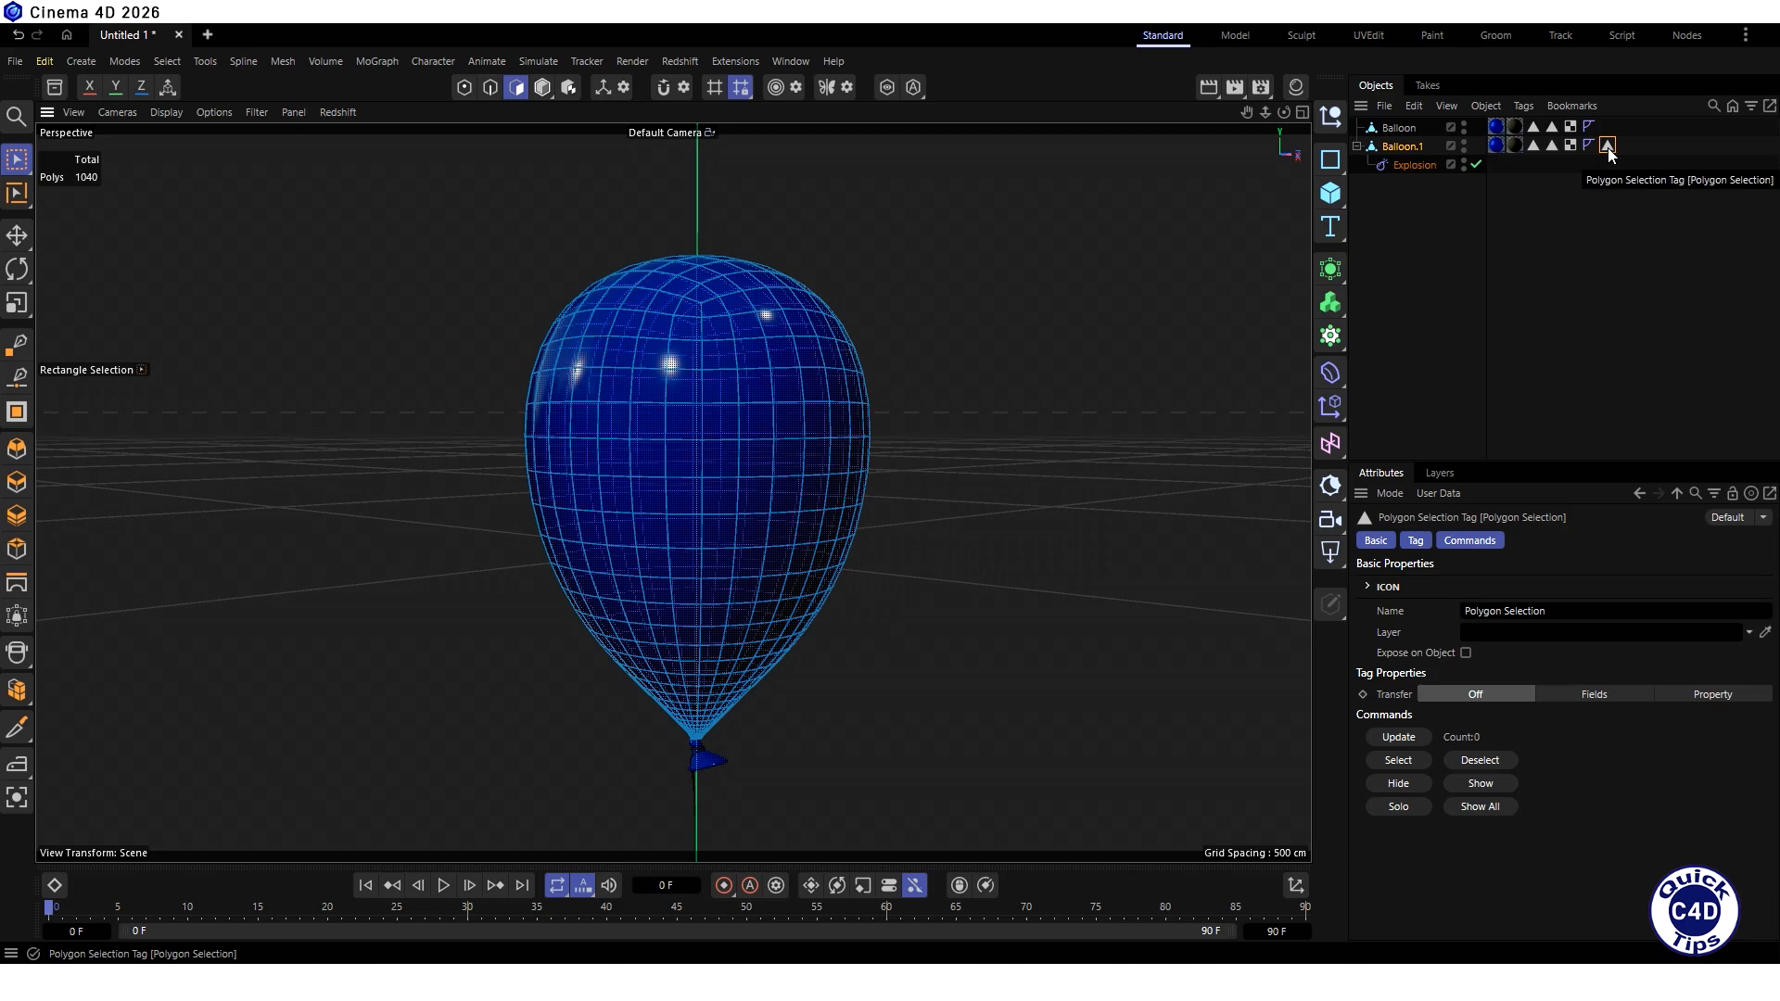
- Drive the polygon selection tag through Fields with a Random Field, using a tolerance of 40%
click(1464, 543)
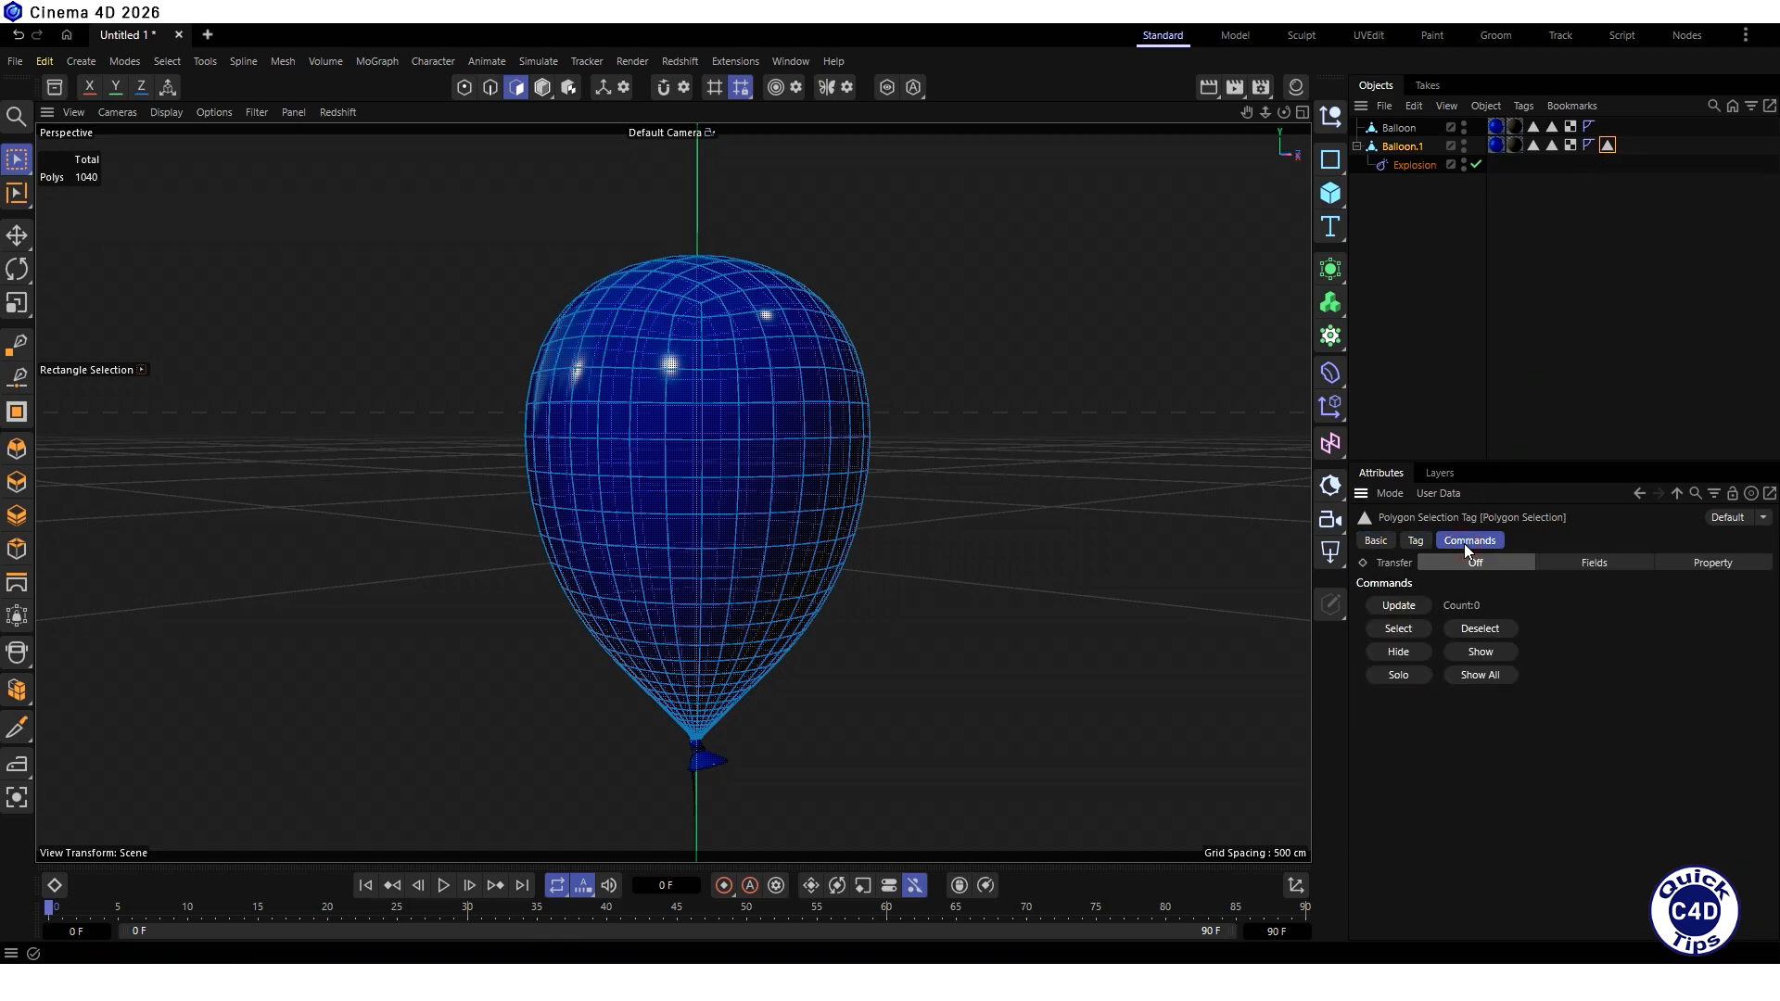
click(1615, 561)
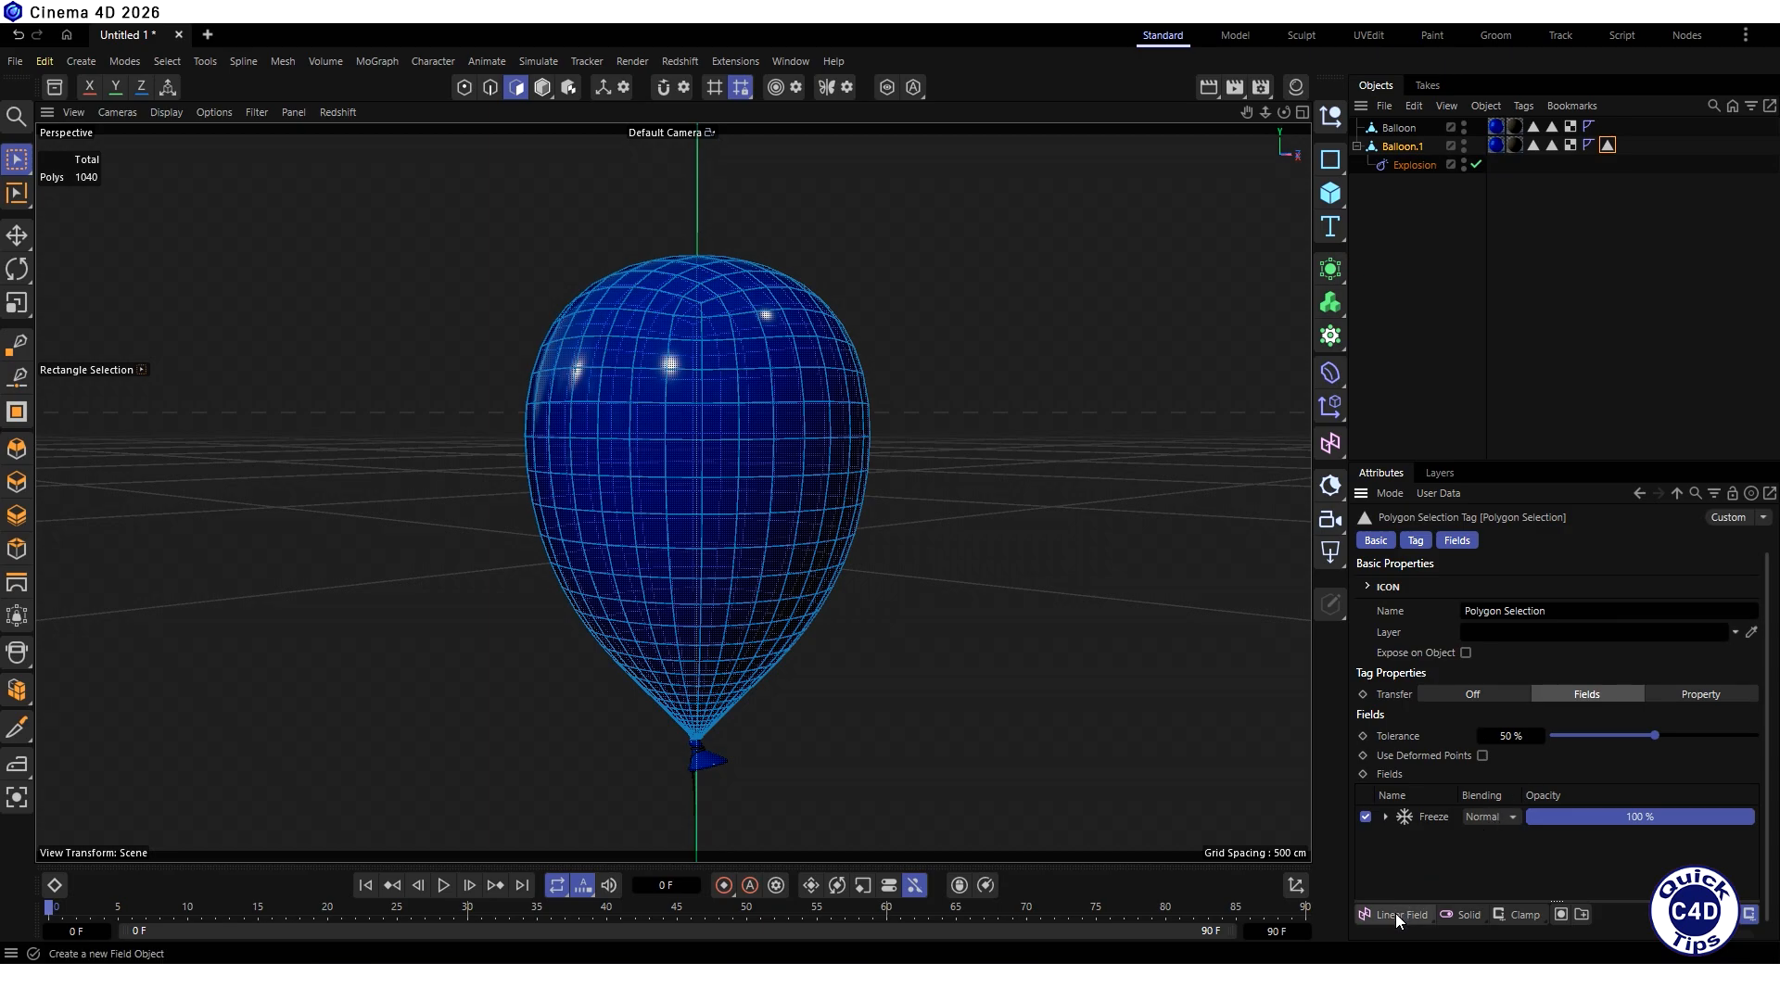
drag(1395, 914, 1404, 893)
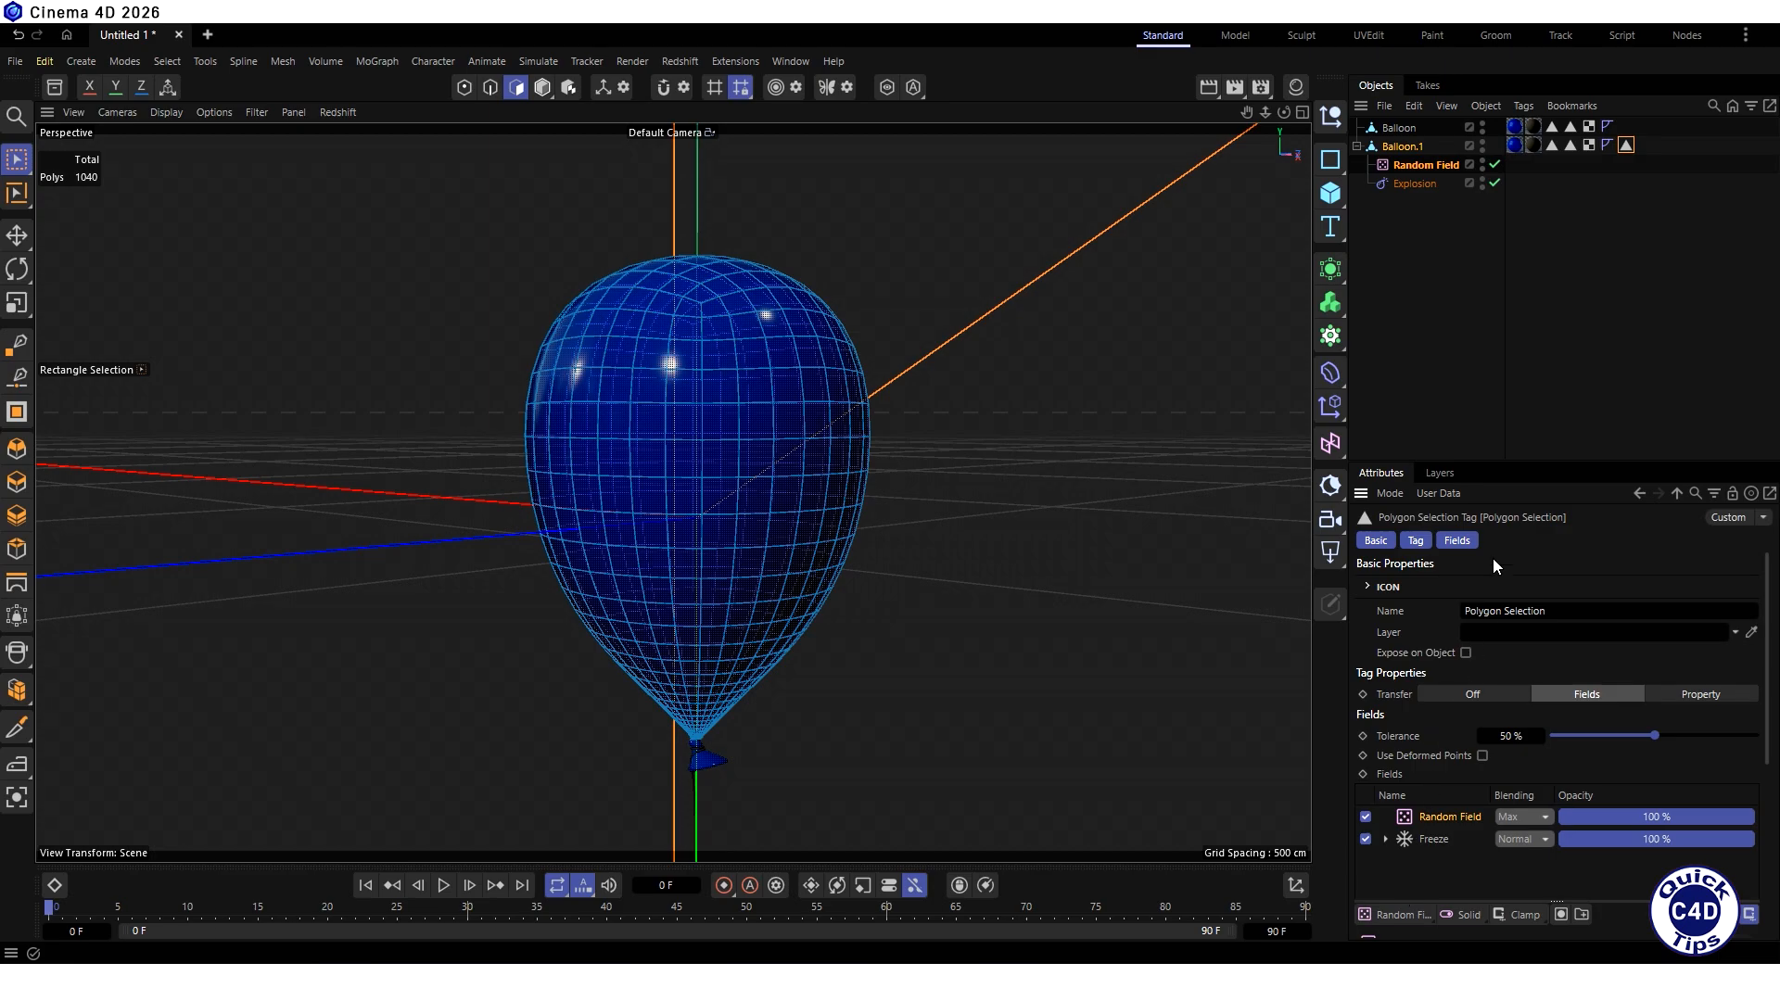
click(1624, 146)
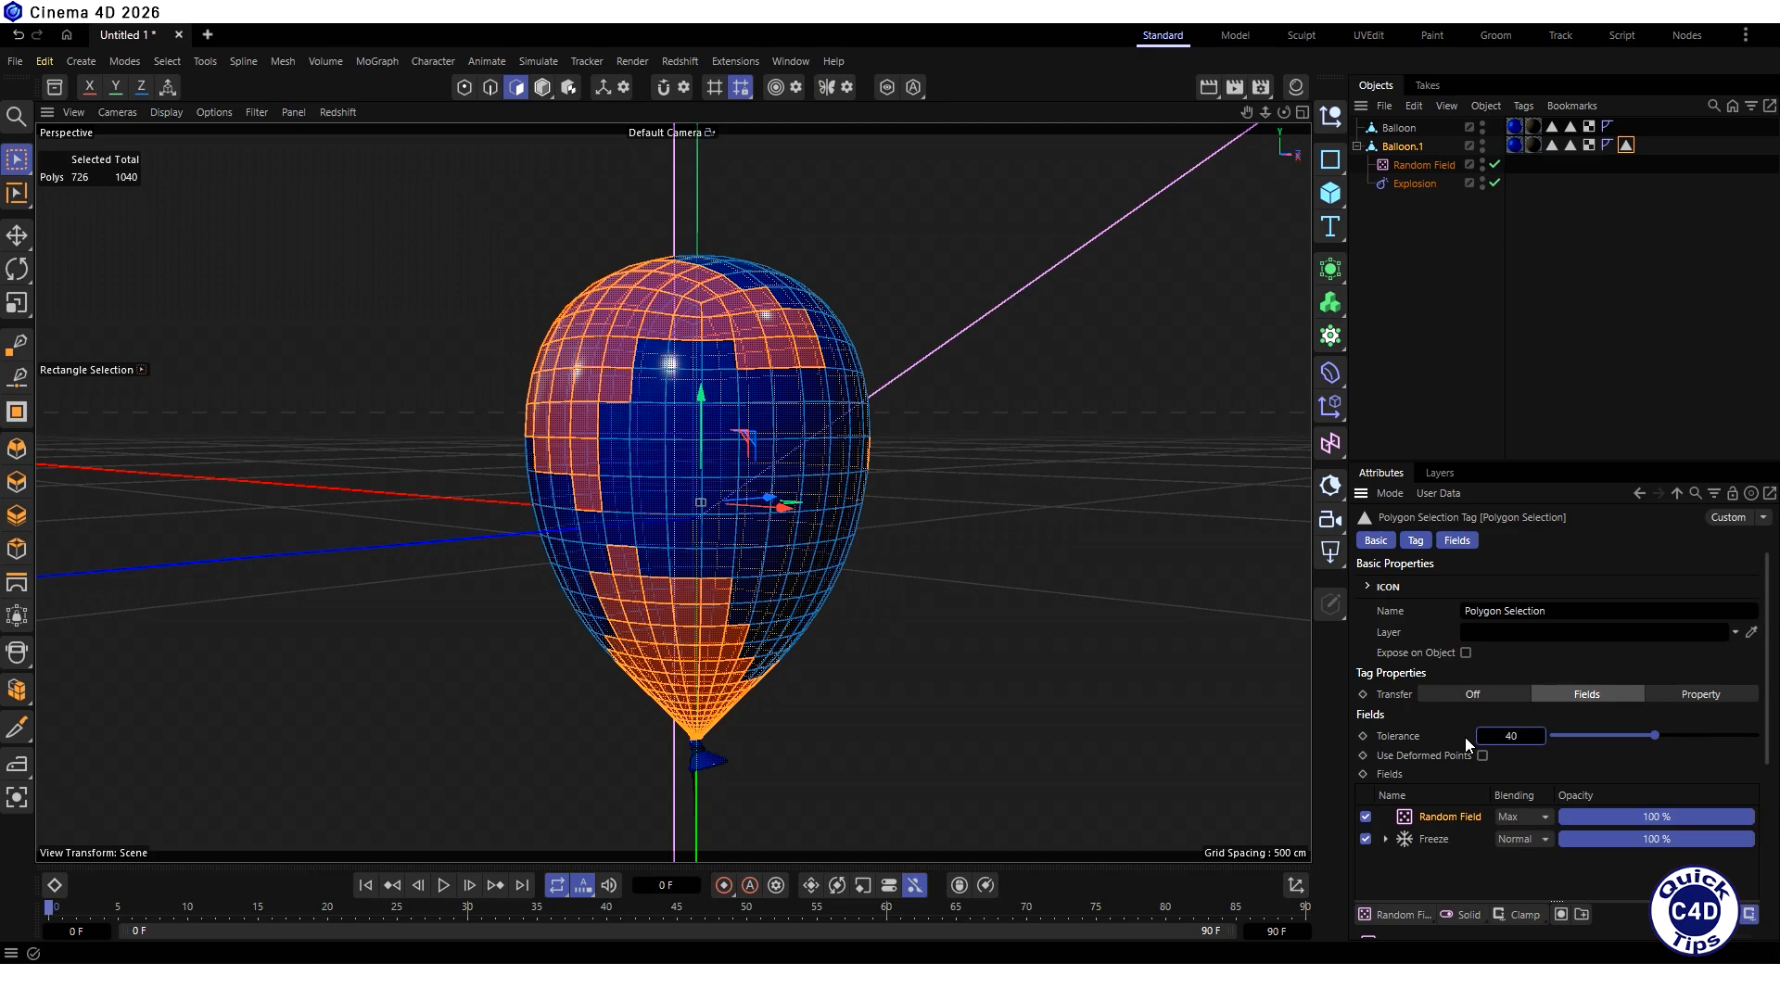
key(Return)
- Set the Random Field's noise scale to 50% and reselect the balloon body polygons from the field-driven selection tag
drag(1768, 689, 1765, 934)
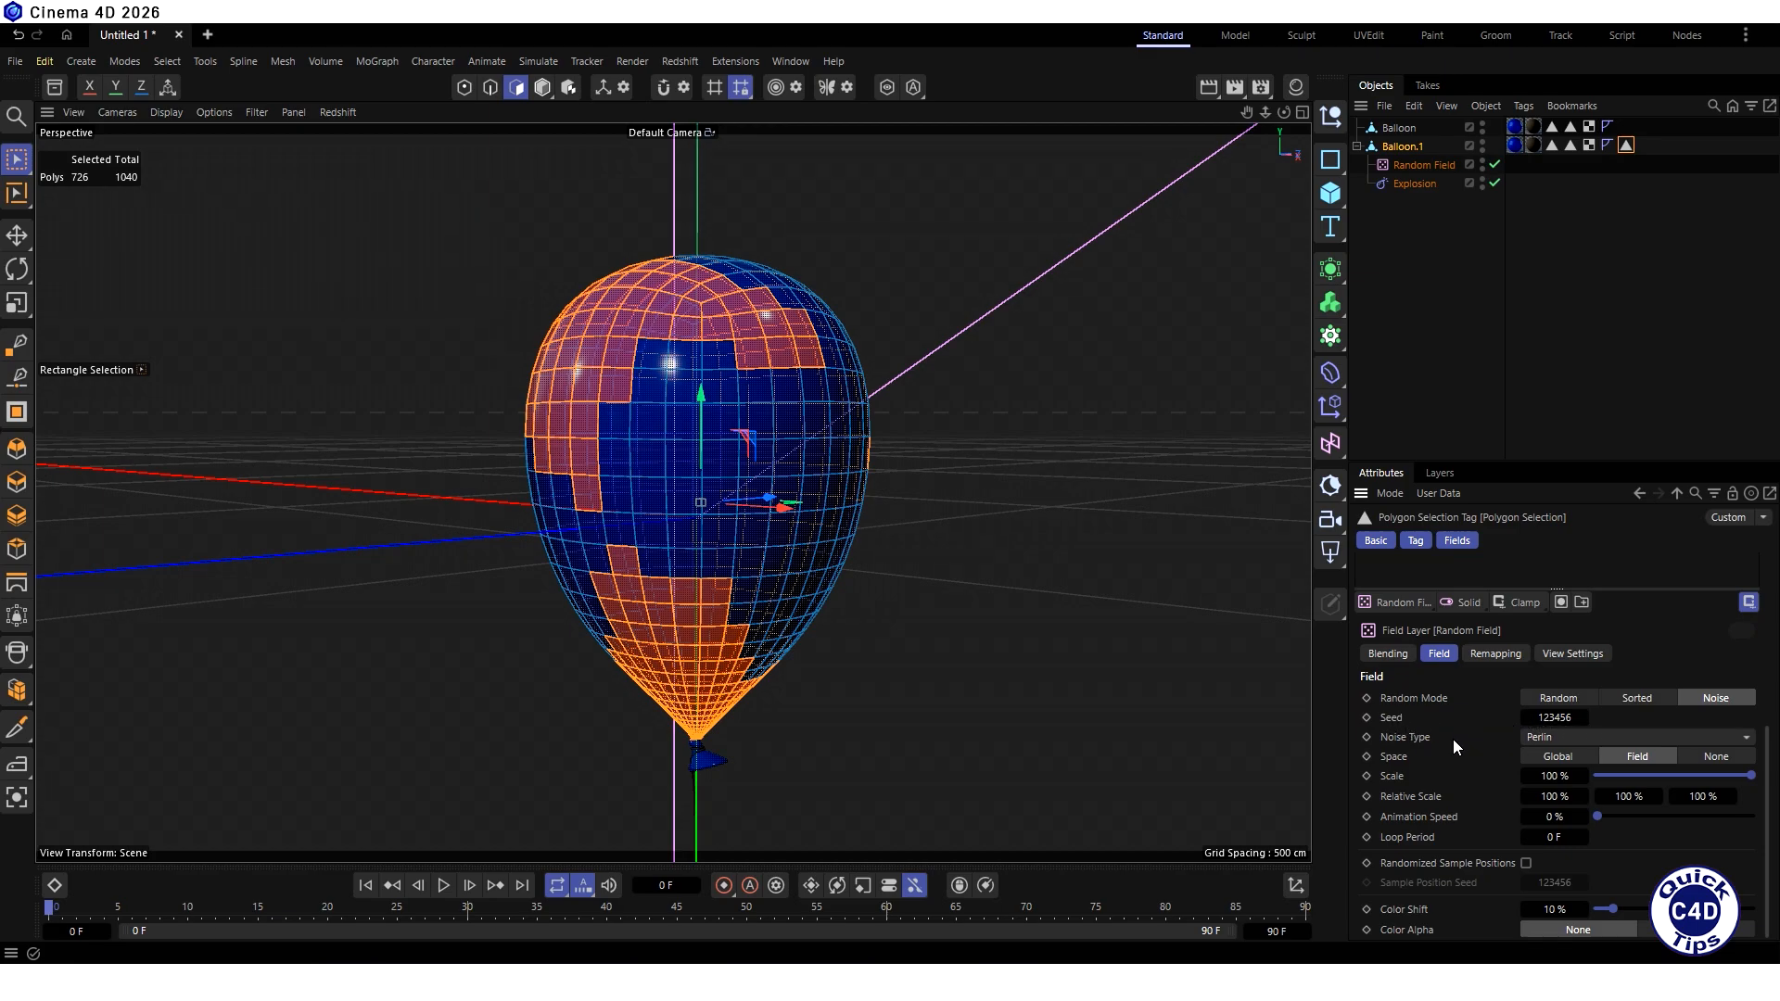
click(1571, 736)
click(1570, 736)
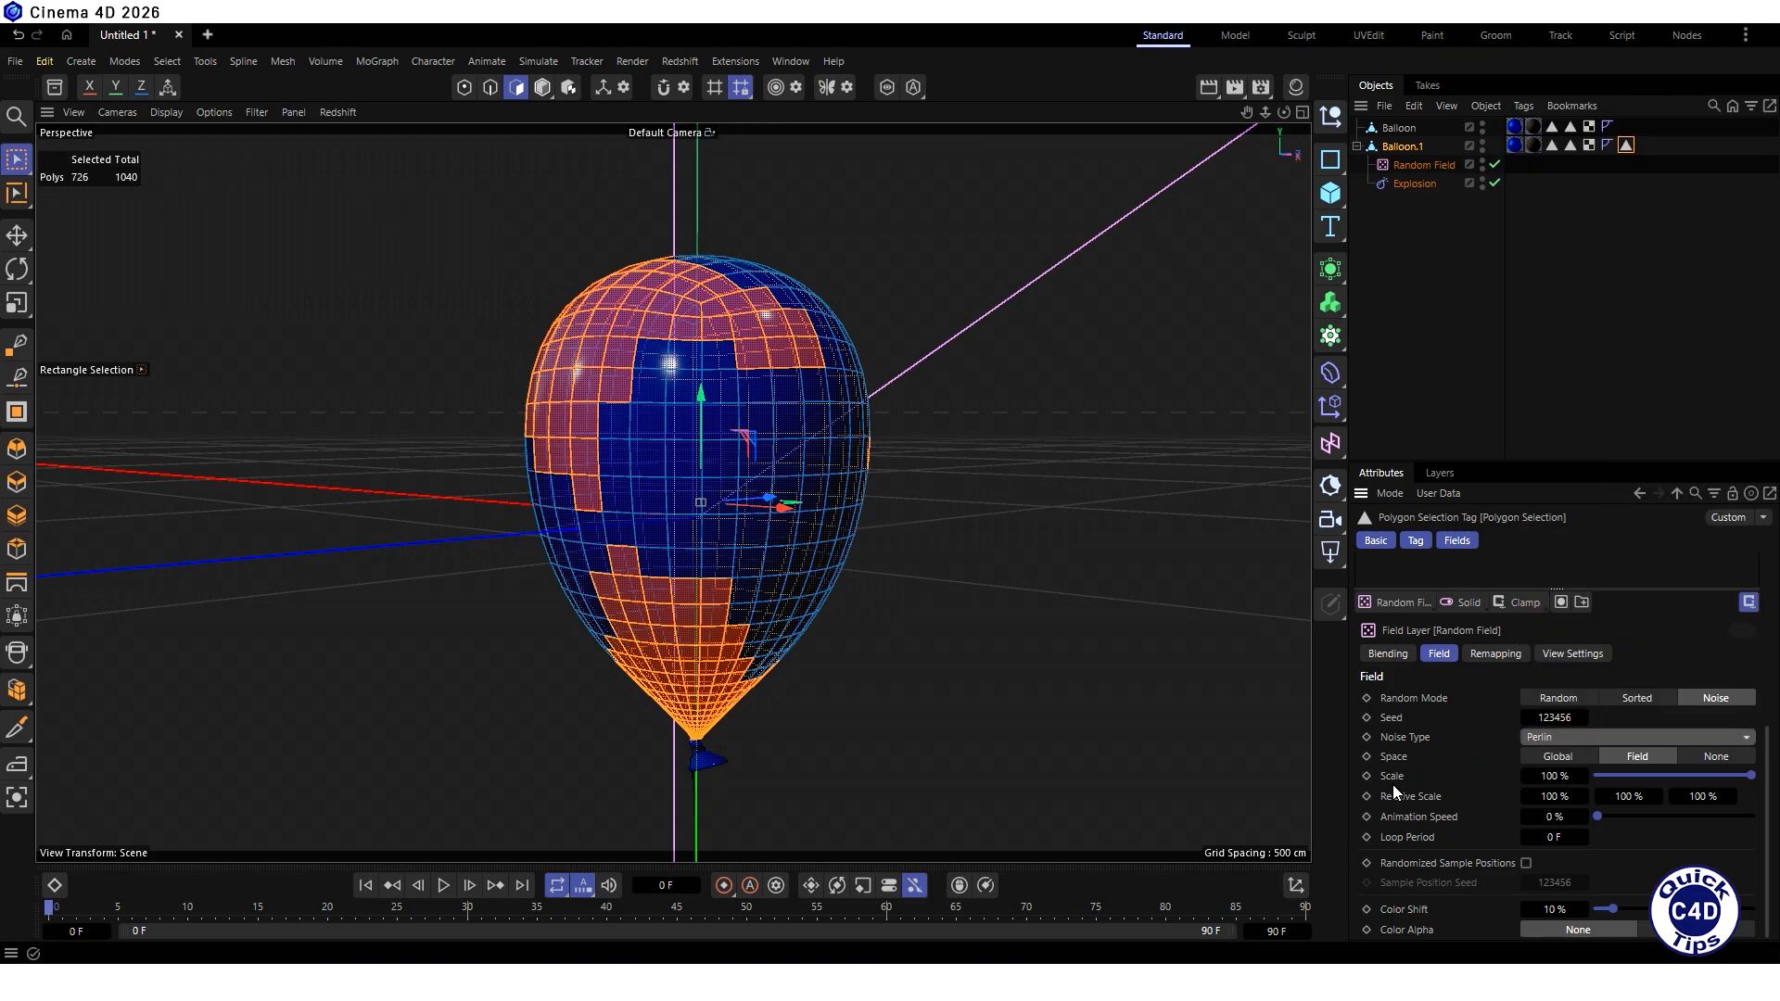
click(1550, 777)
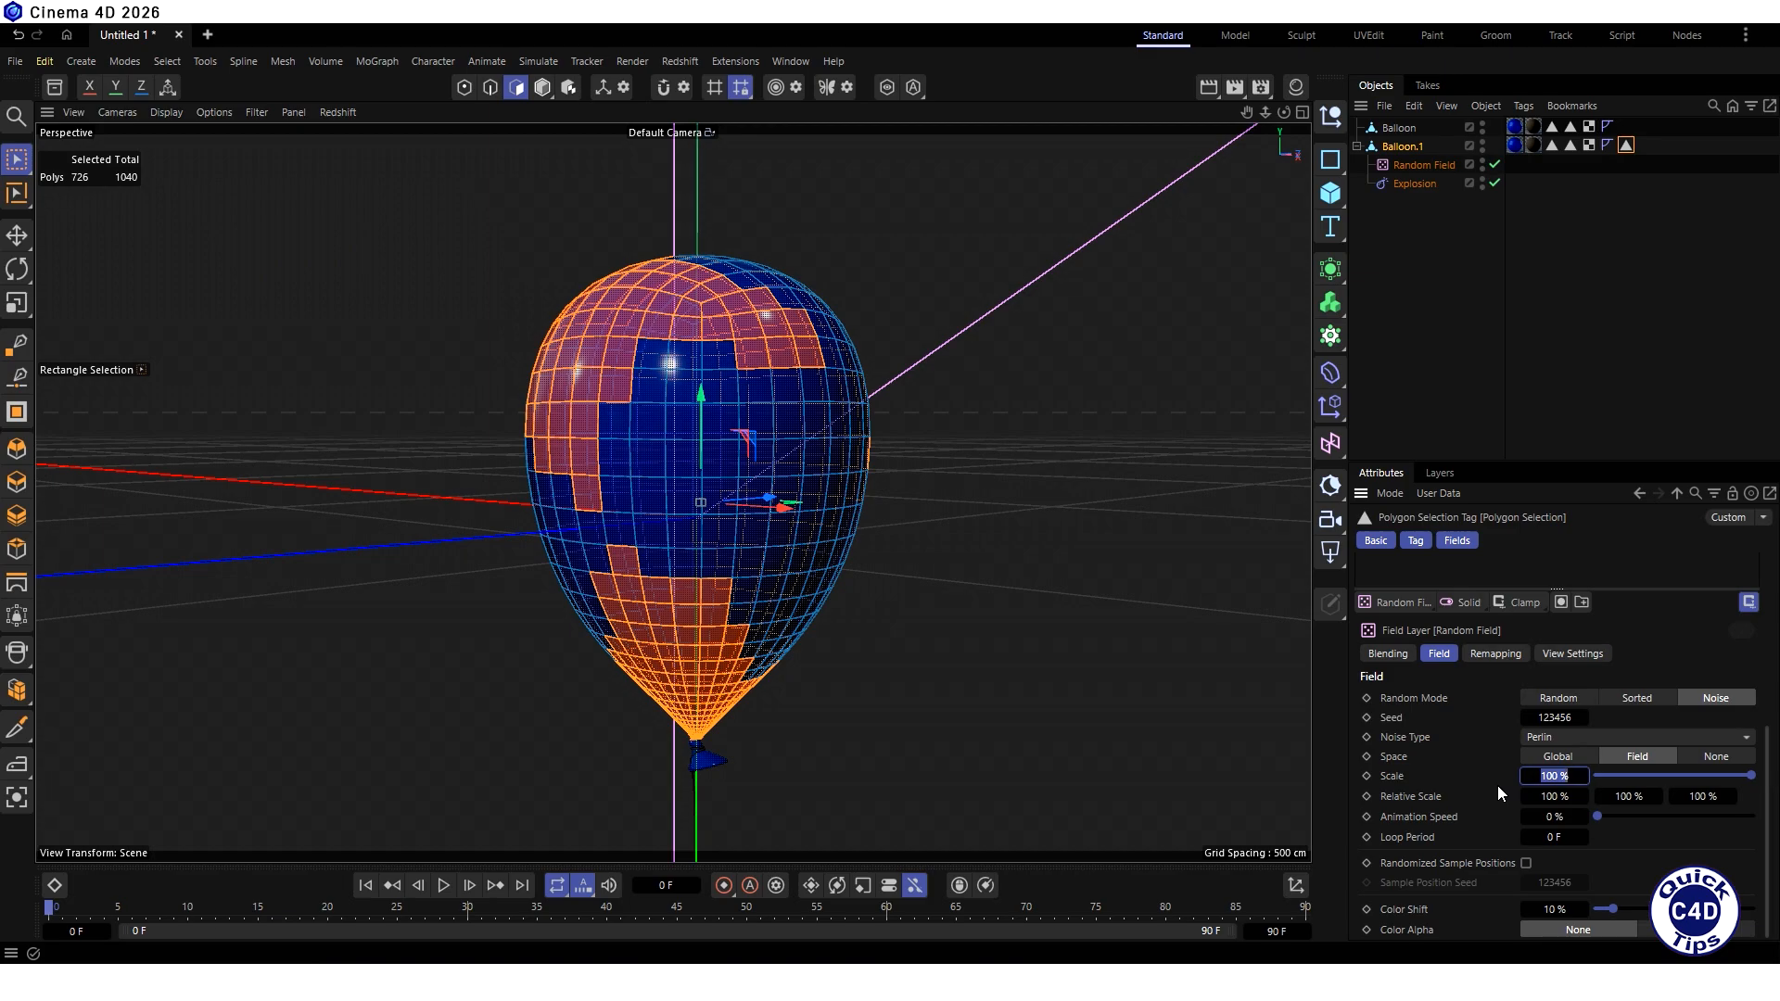
text(50)
key(Return)
double_click(1623, 145)
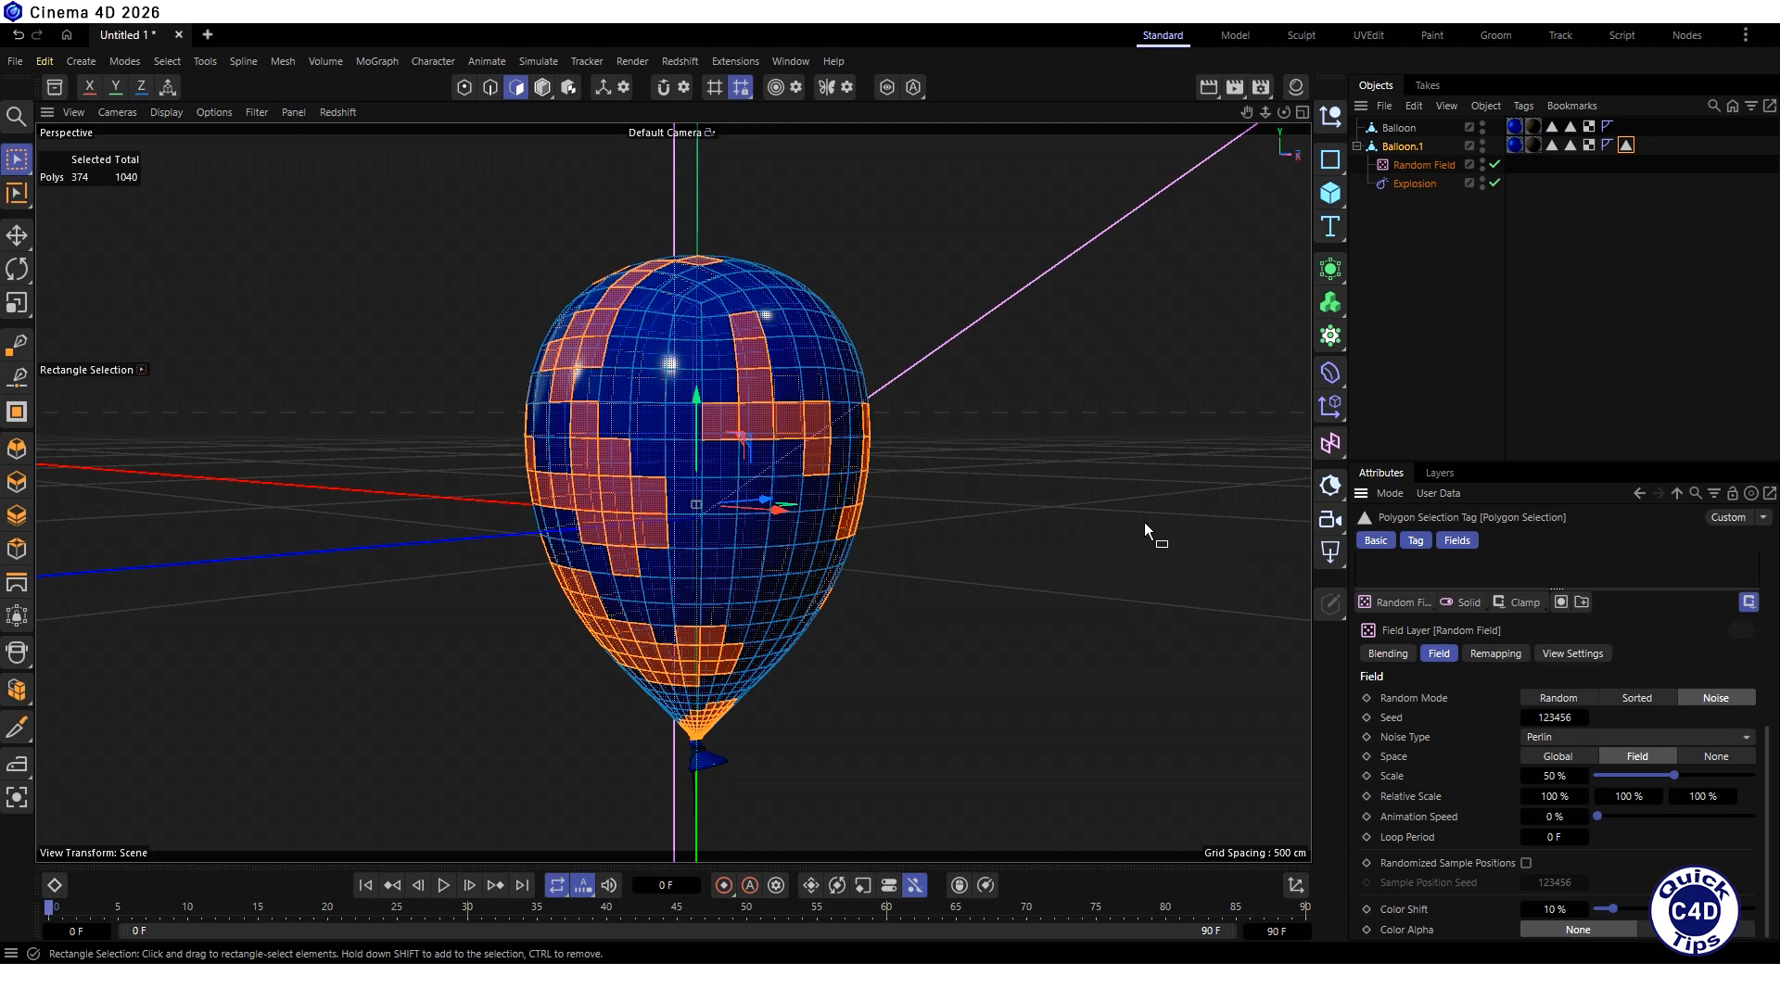
- Use Brush Selection to add polygons that join the separate selected patches on the front of the balloon body
click(16, 165)
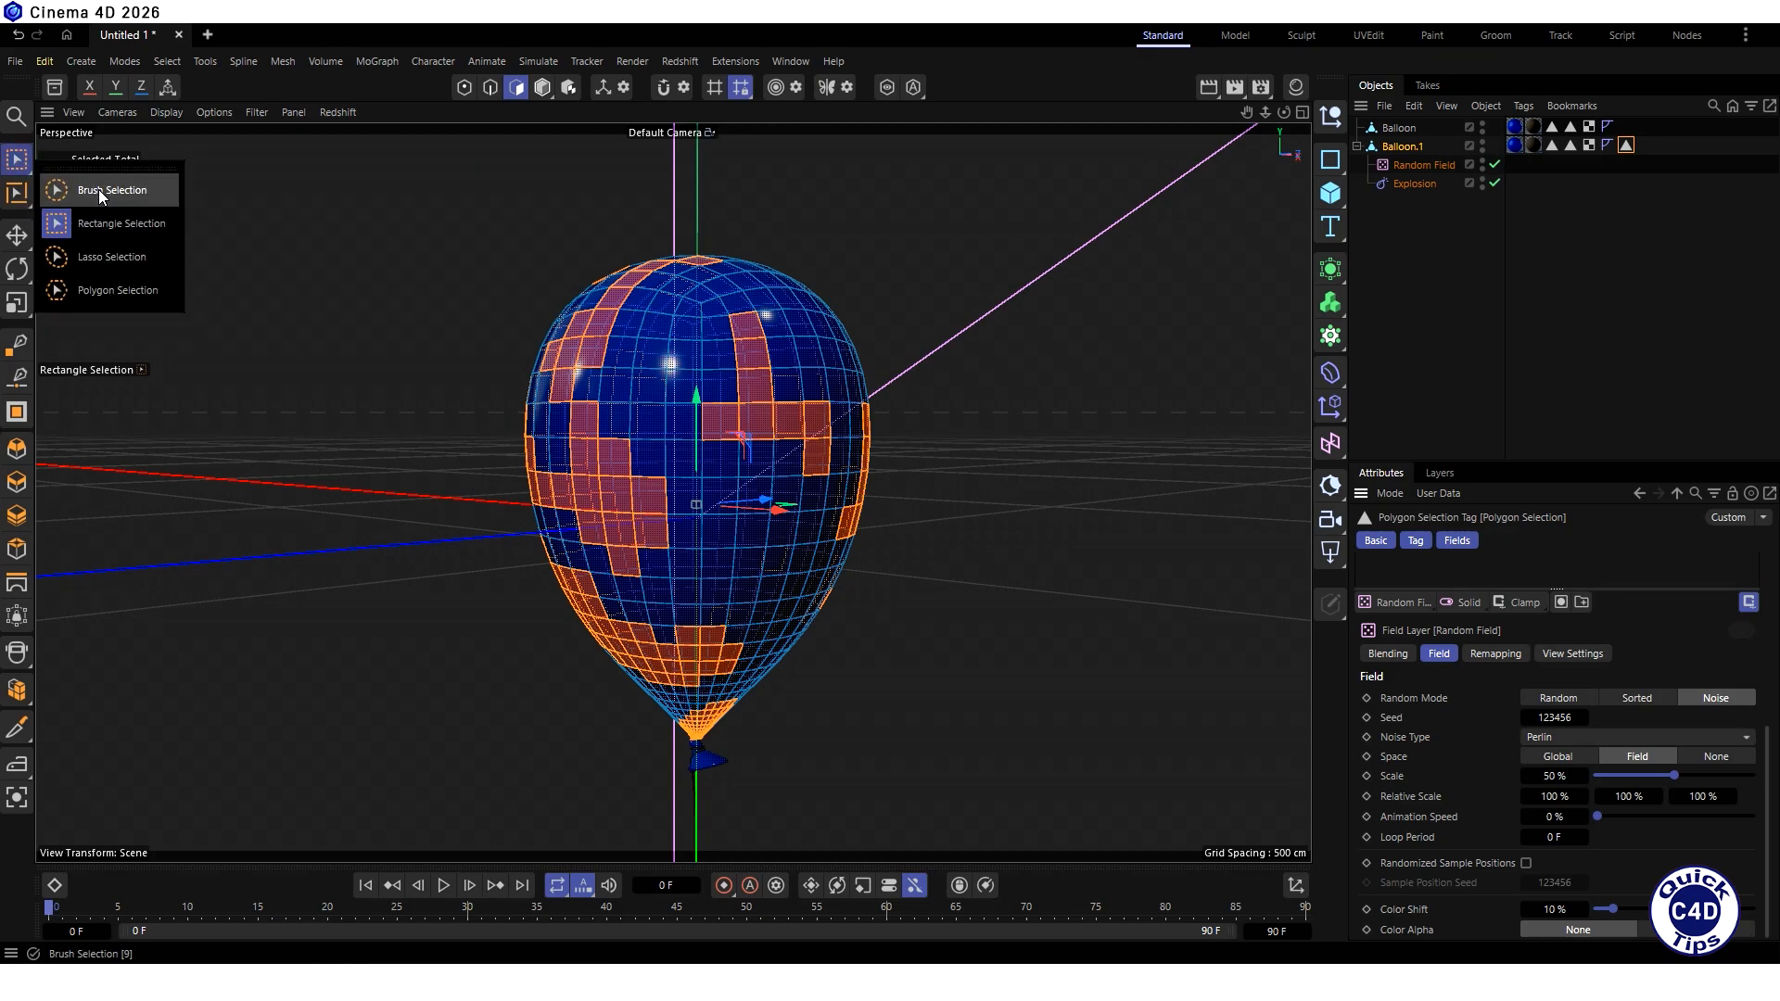
click(102, 191)
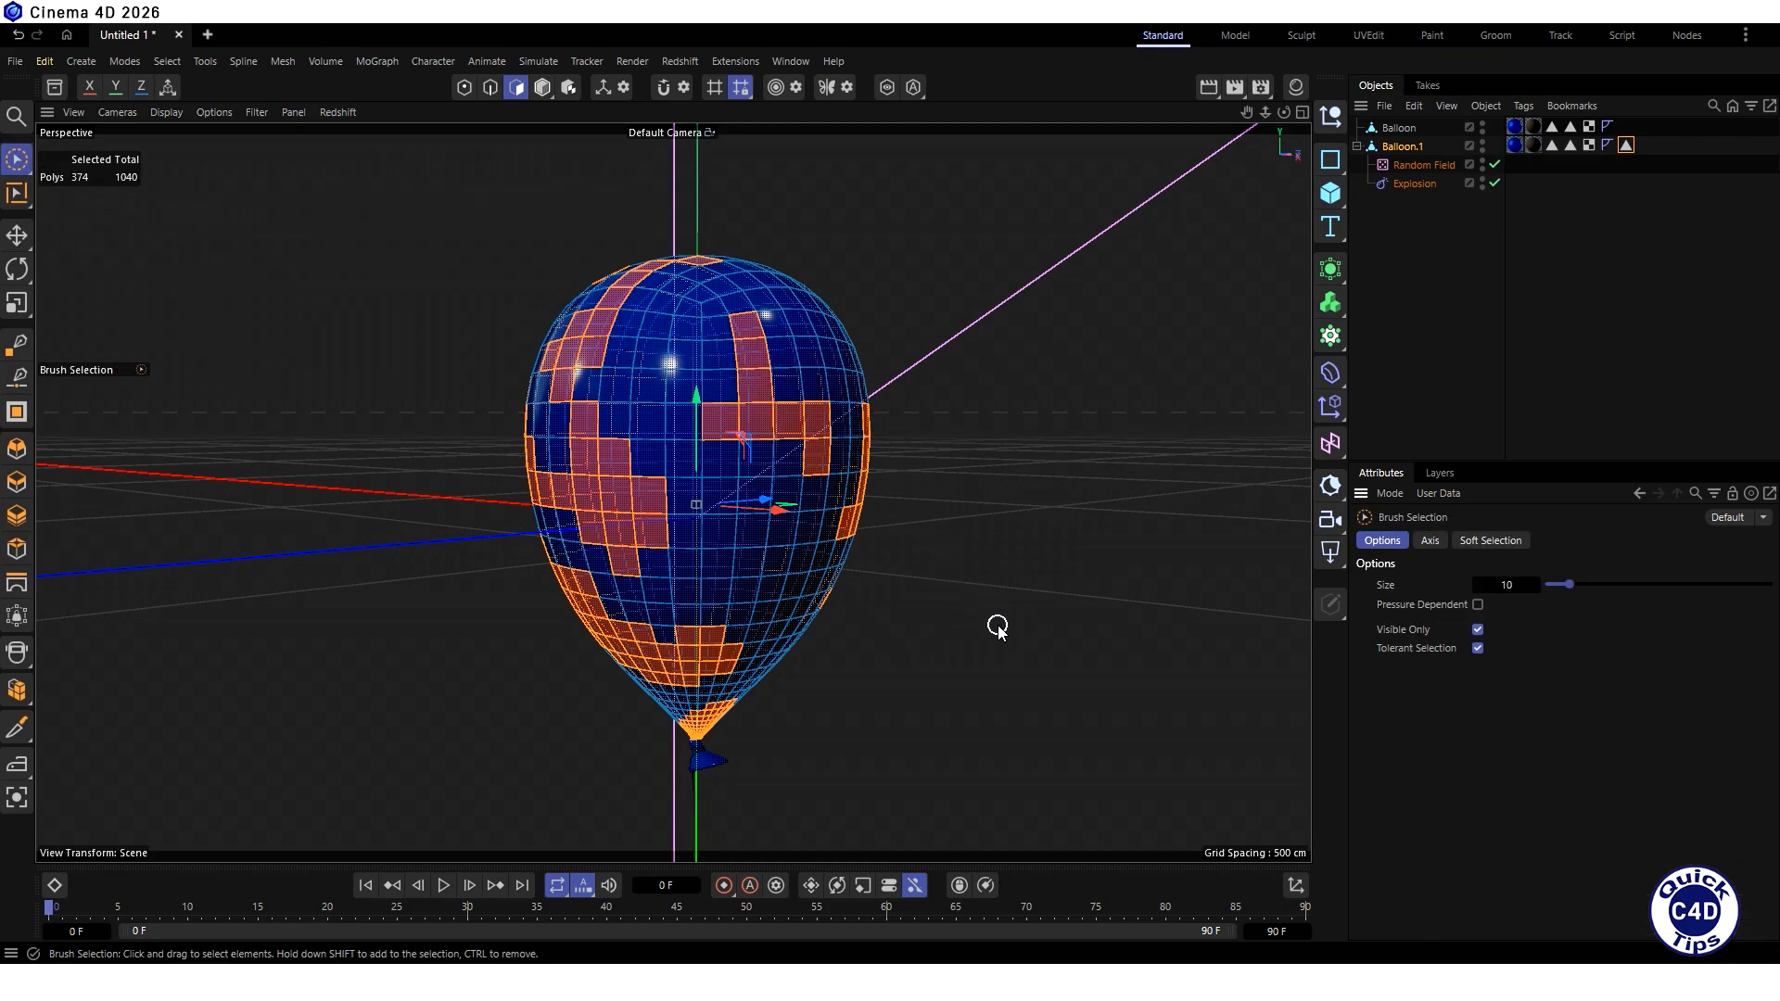
mouse_move(688, 448)
mouse_down()
mouse_move(716, 443)
mouse_move(759, 504)
mouse_up()
drag(753, 376, 735, 385)
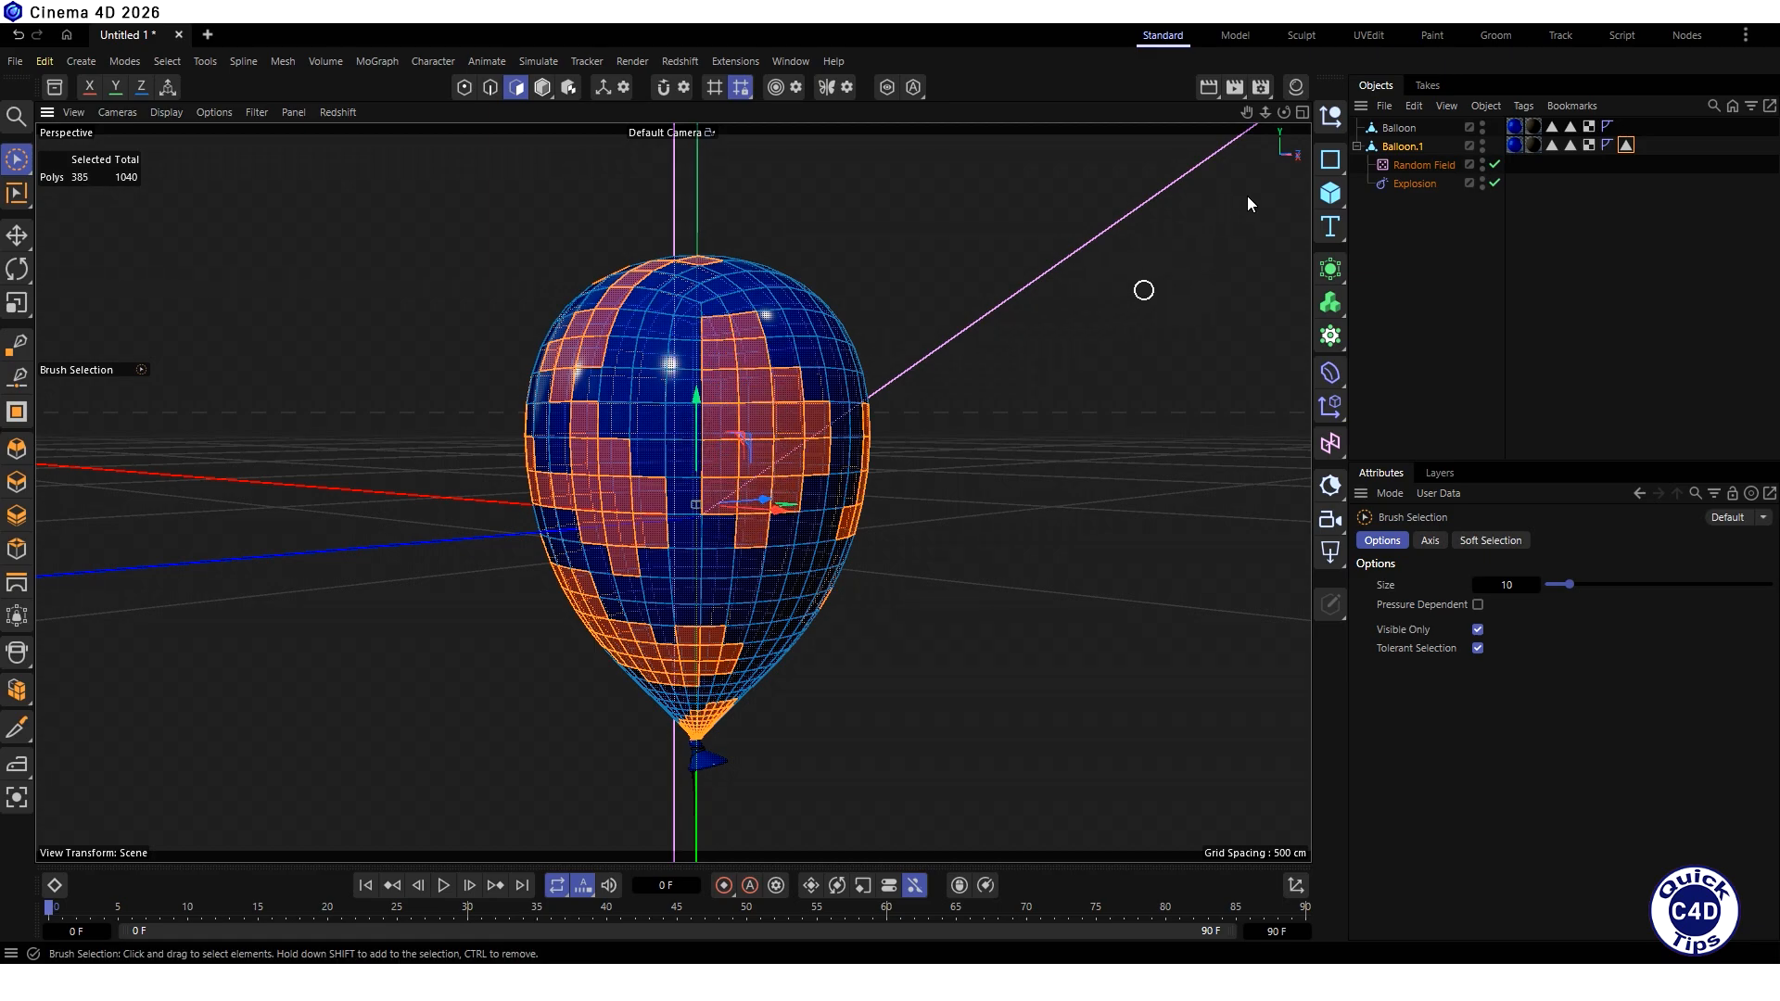
- Extend the brush selection around the other sides of the balloon body, and deselect a strip of polygons that separates large patches
drag(1283, 113, 1112, 132)
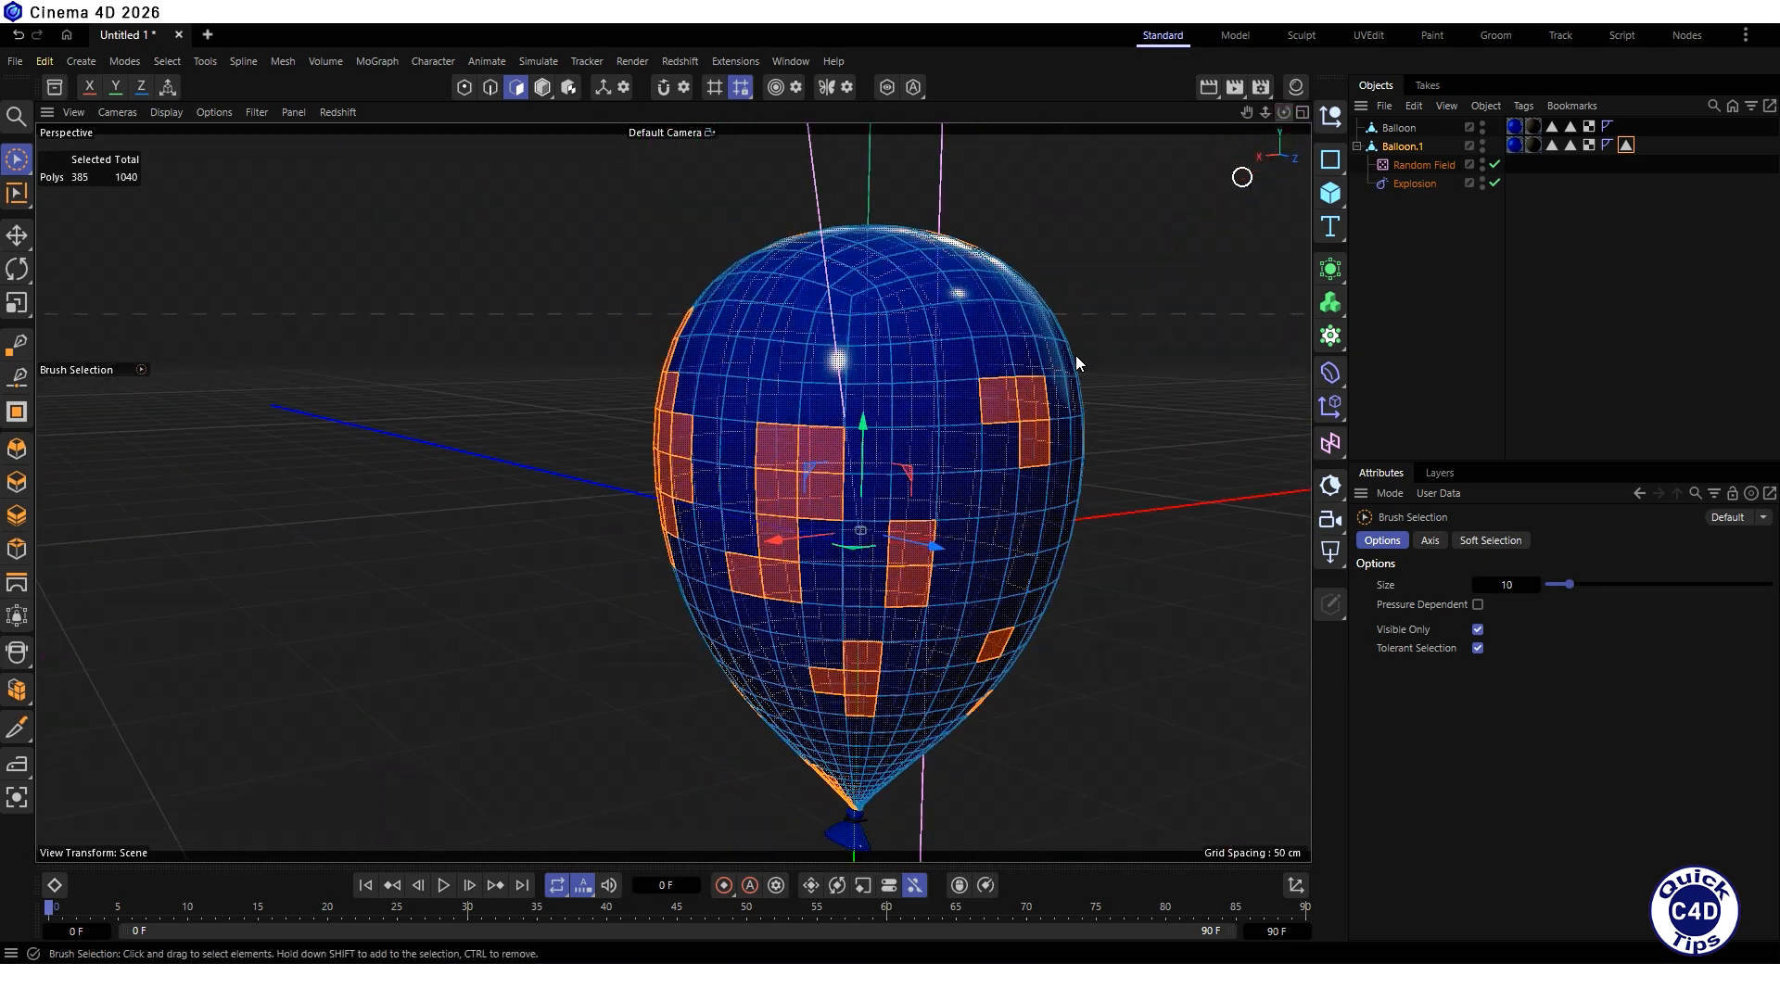
mouse_move(1031, 399)
shift+mouse_down()
mouse_move(837, 438)
mouse_move(872, 324)
mouse_move(864, 365)
shift+mouse_up()
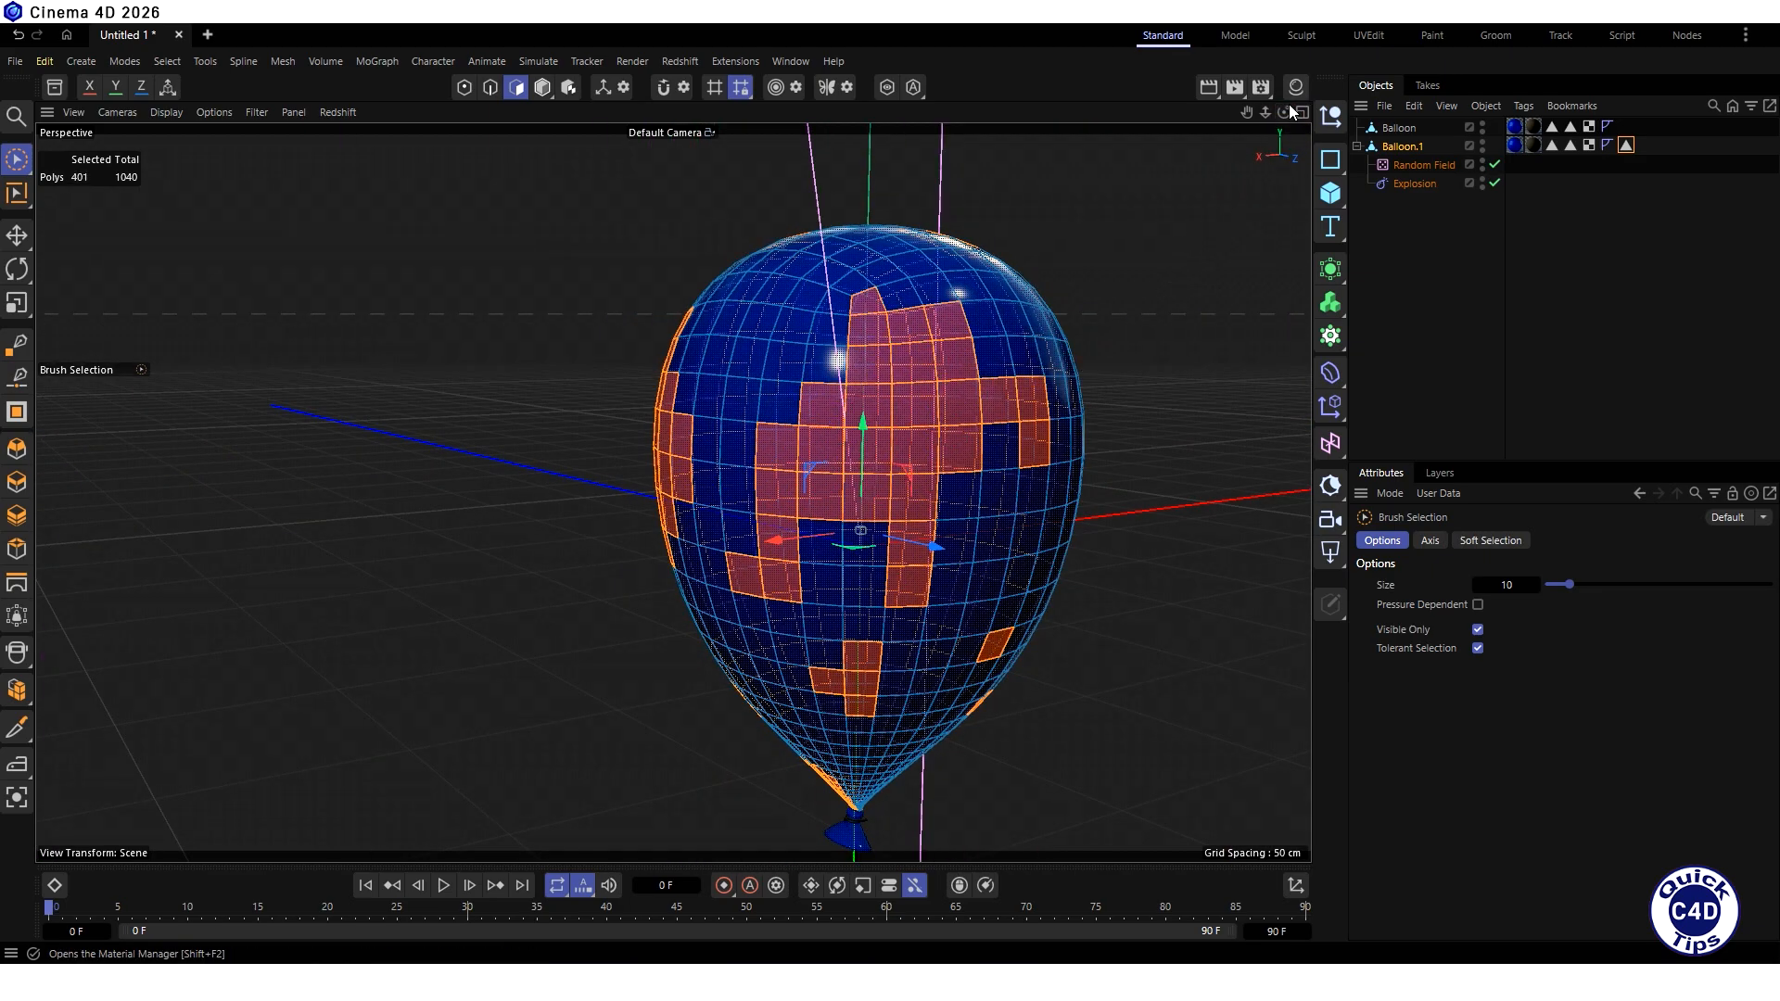
drag(1284, 114, 1085, 104)
mouse_move(918, 449)
shift+mouse_down()
mouse_move(707, 548)
mouse_move(636, 556)
mouse_move(802, 455)
mouse_move(789, 539)
shift+mouse_up()
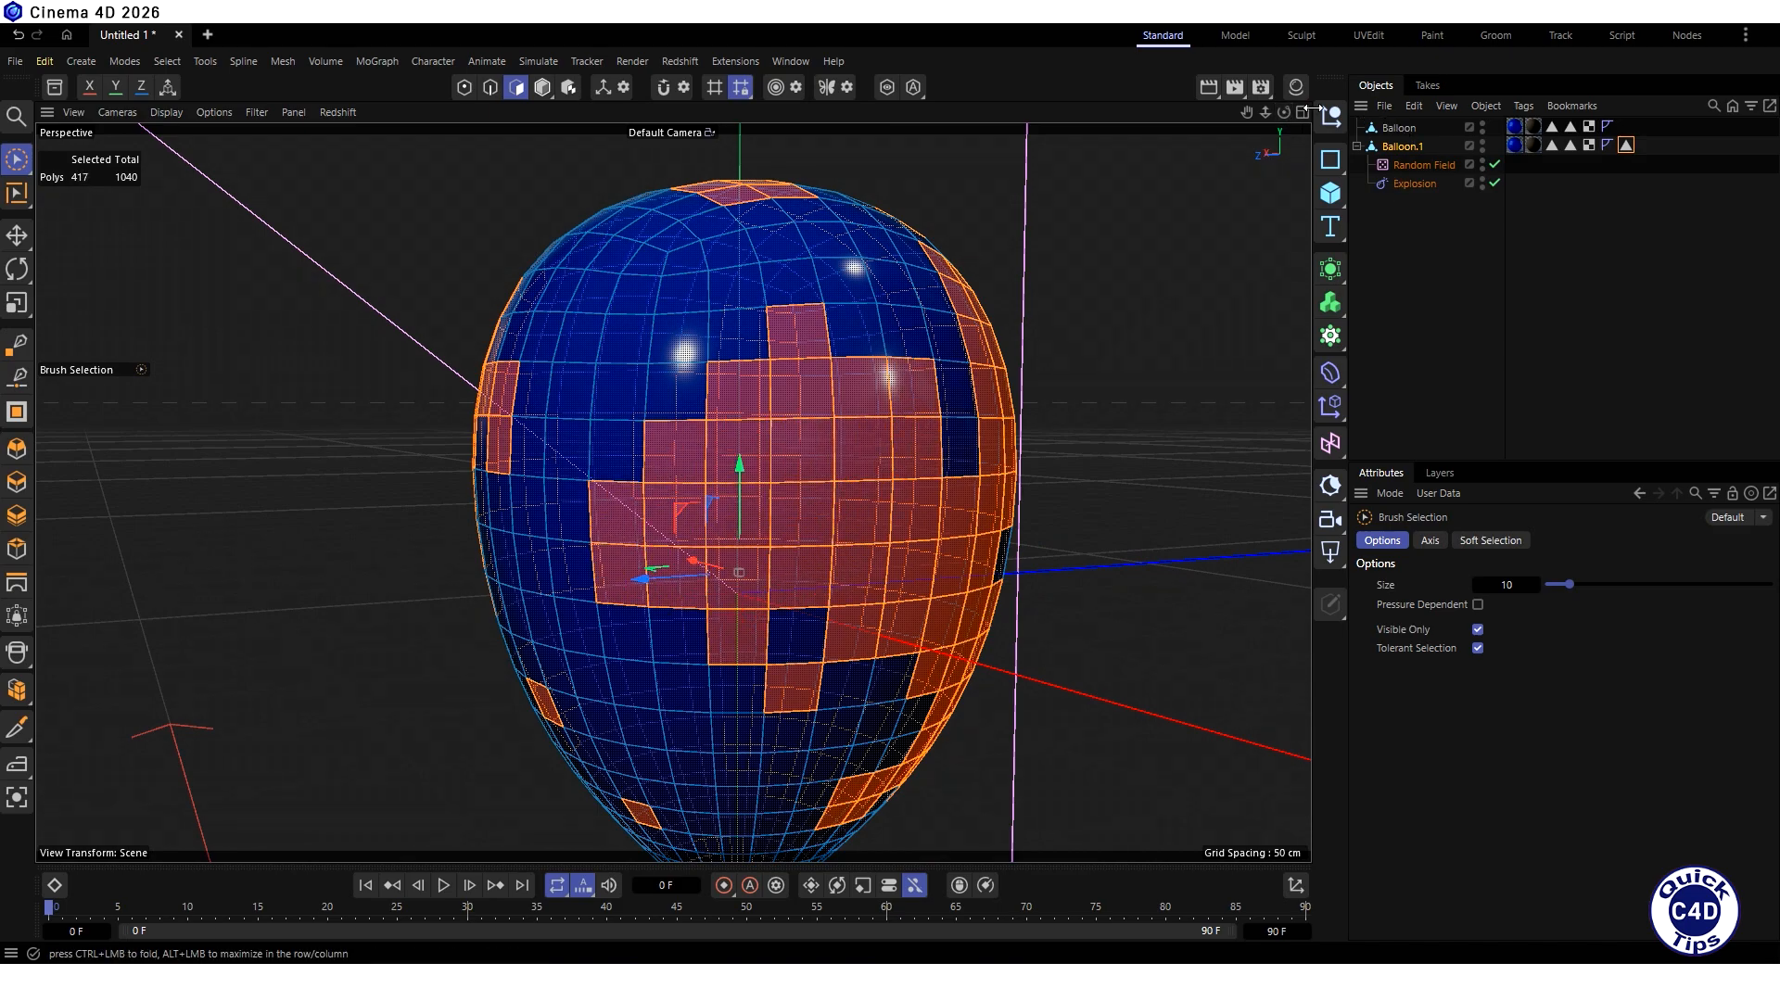
drag(1285, 113, 1173, 74)
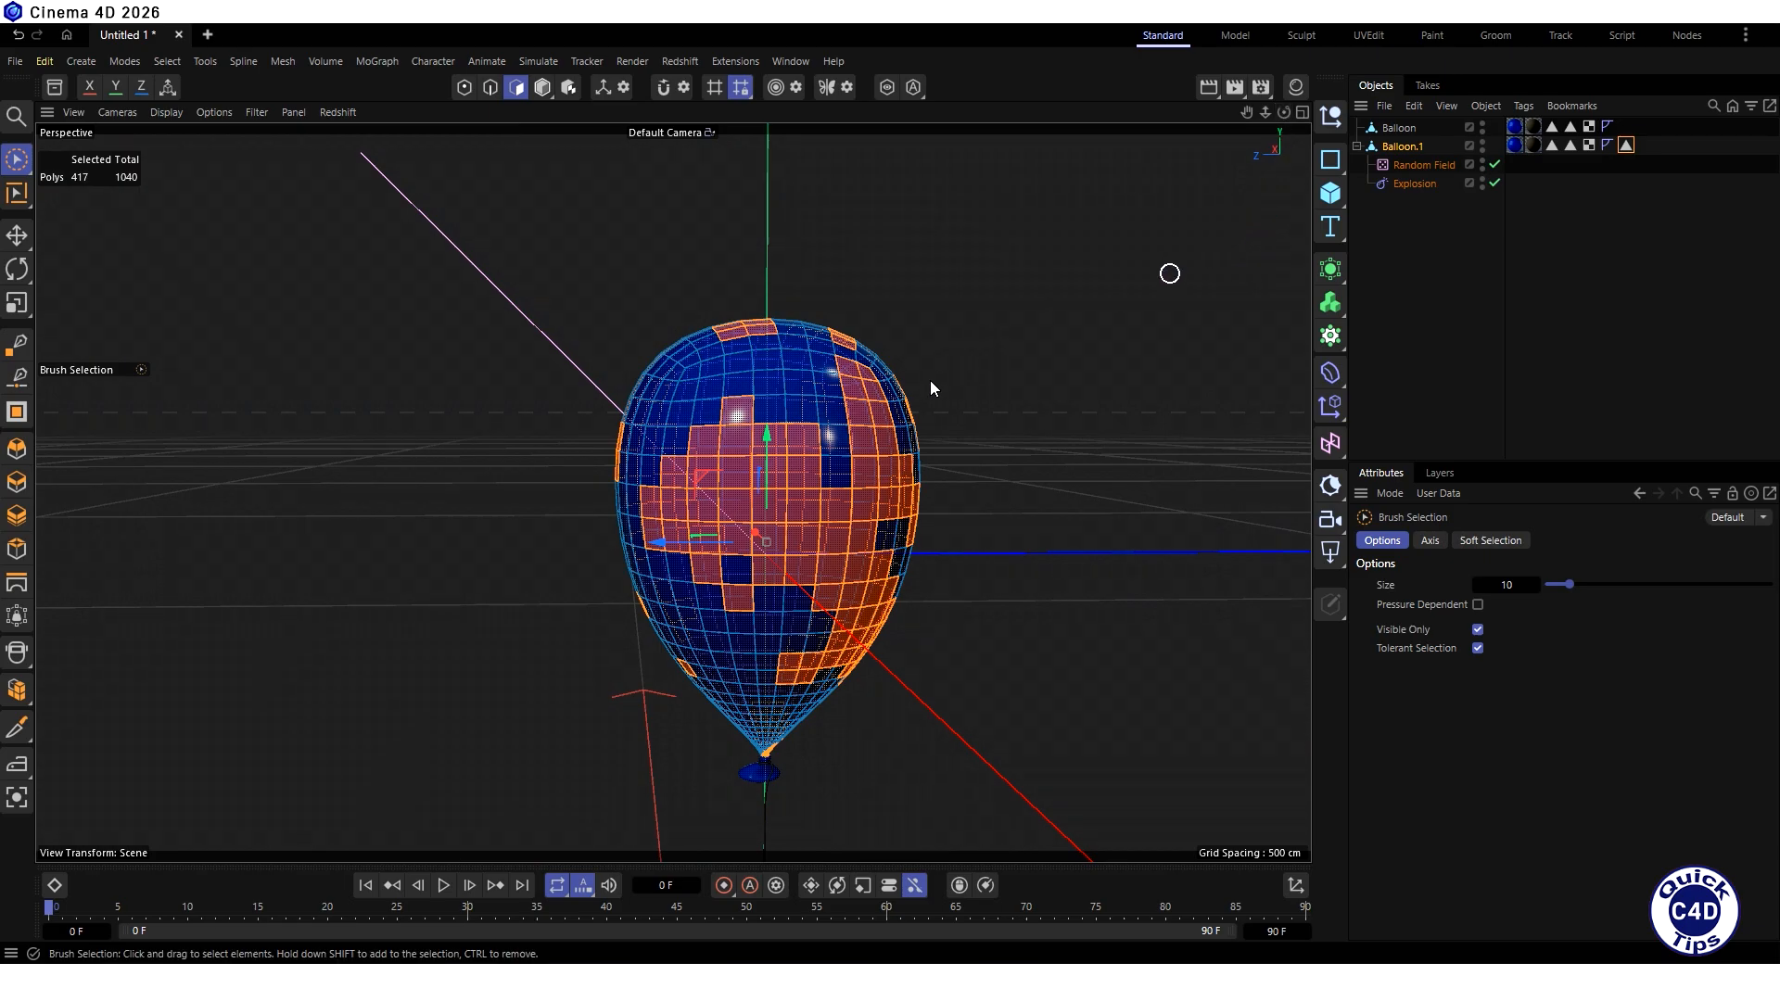
mouse_move(838, 499)
ctrl+mouse_down()
mouse_move(798, 588)
mouse_move(866, 529)
mouse_move(899, 570)
ctrl+mouse_up()
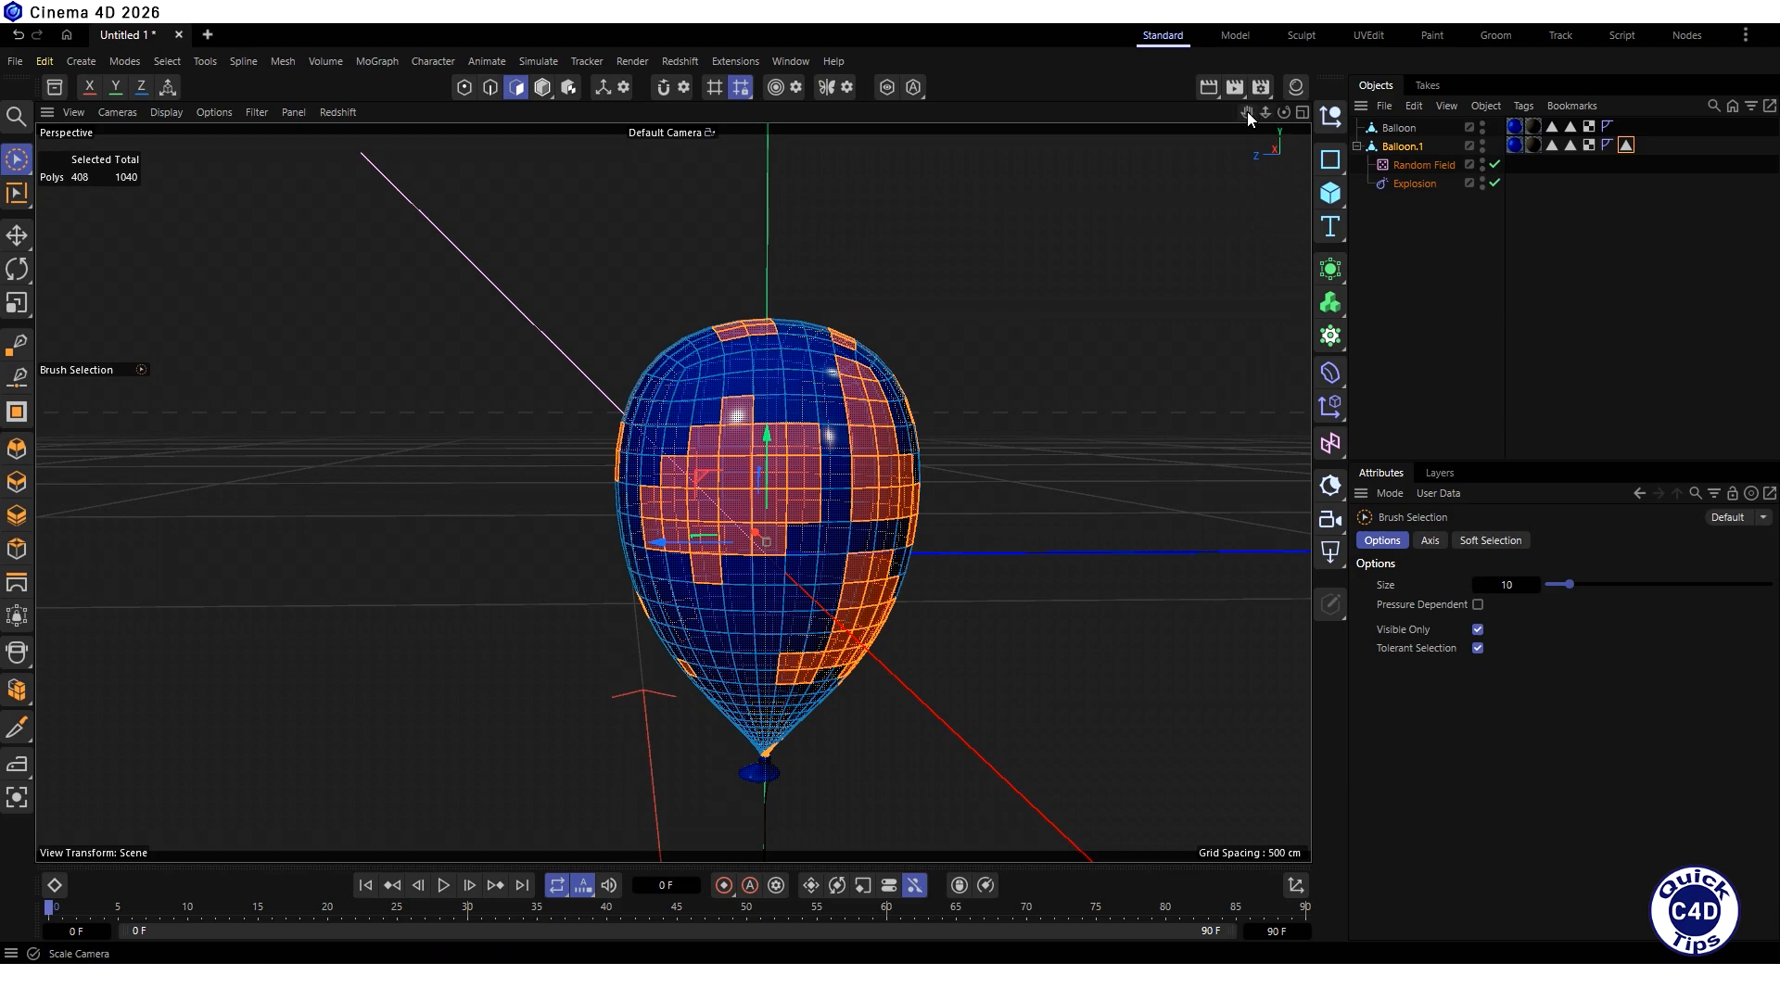
- Melt the selected balloon body polygons so each connected patch merges into one larger piece
drag(1248, 111, 1335, 109)
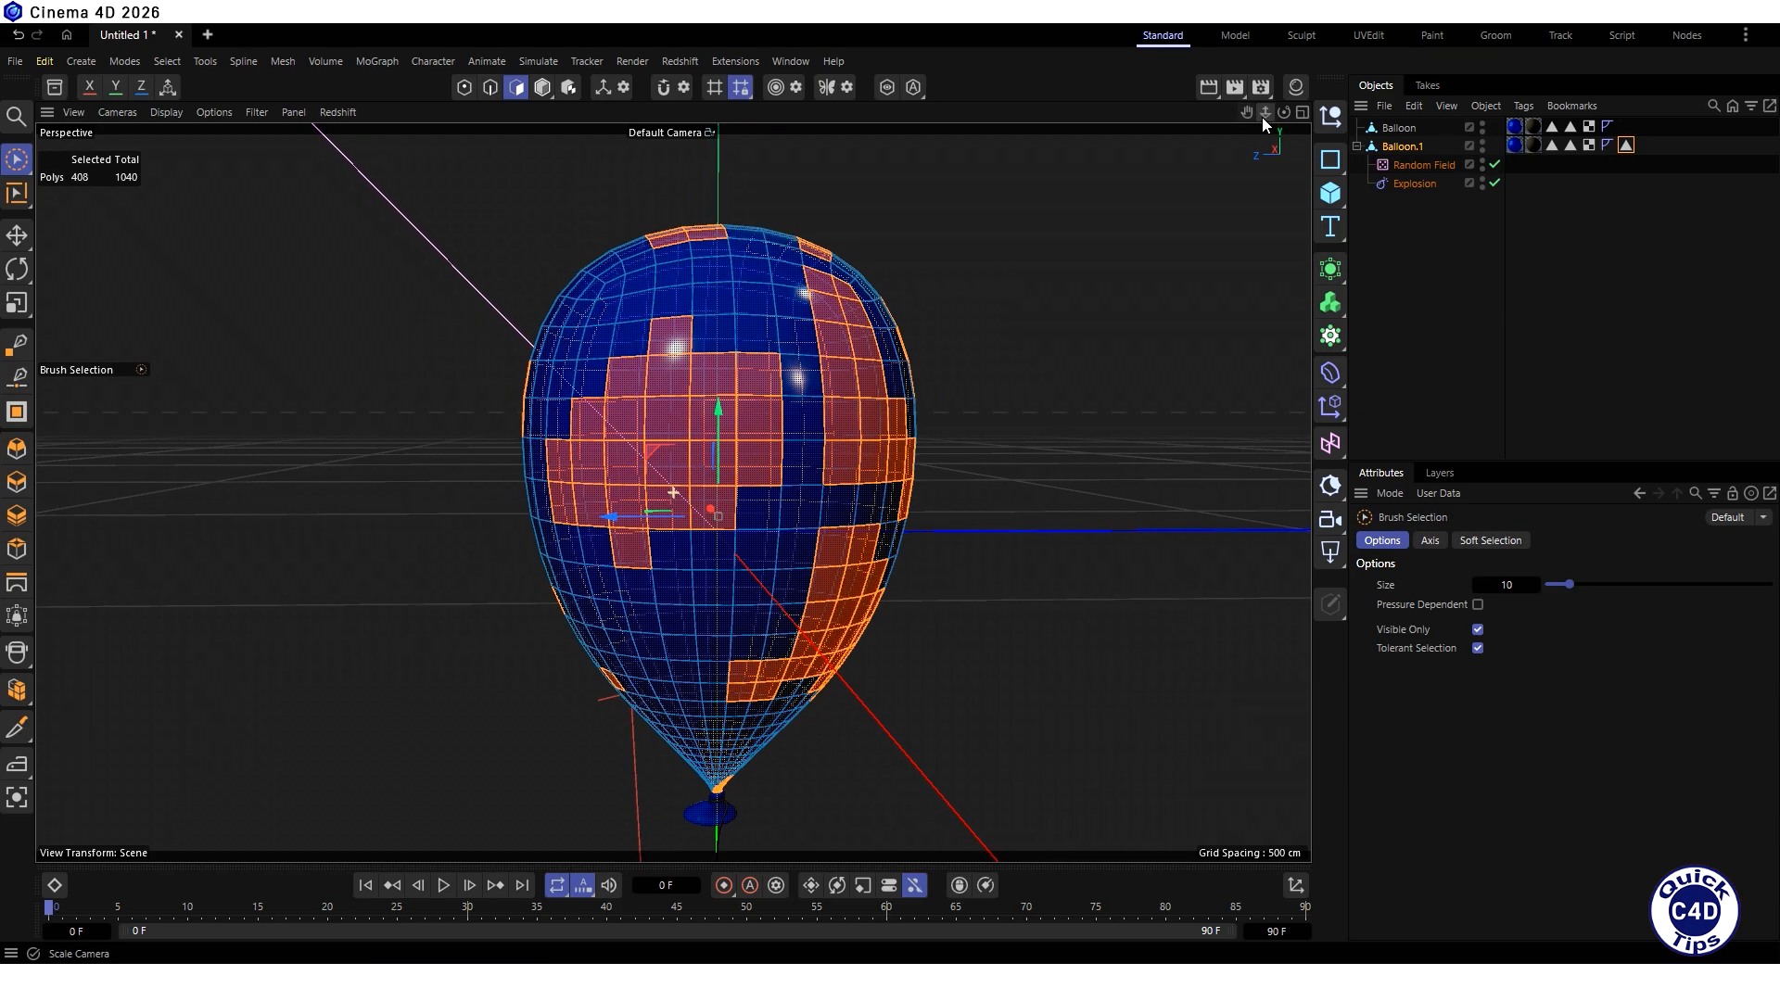
click(280, 61)
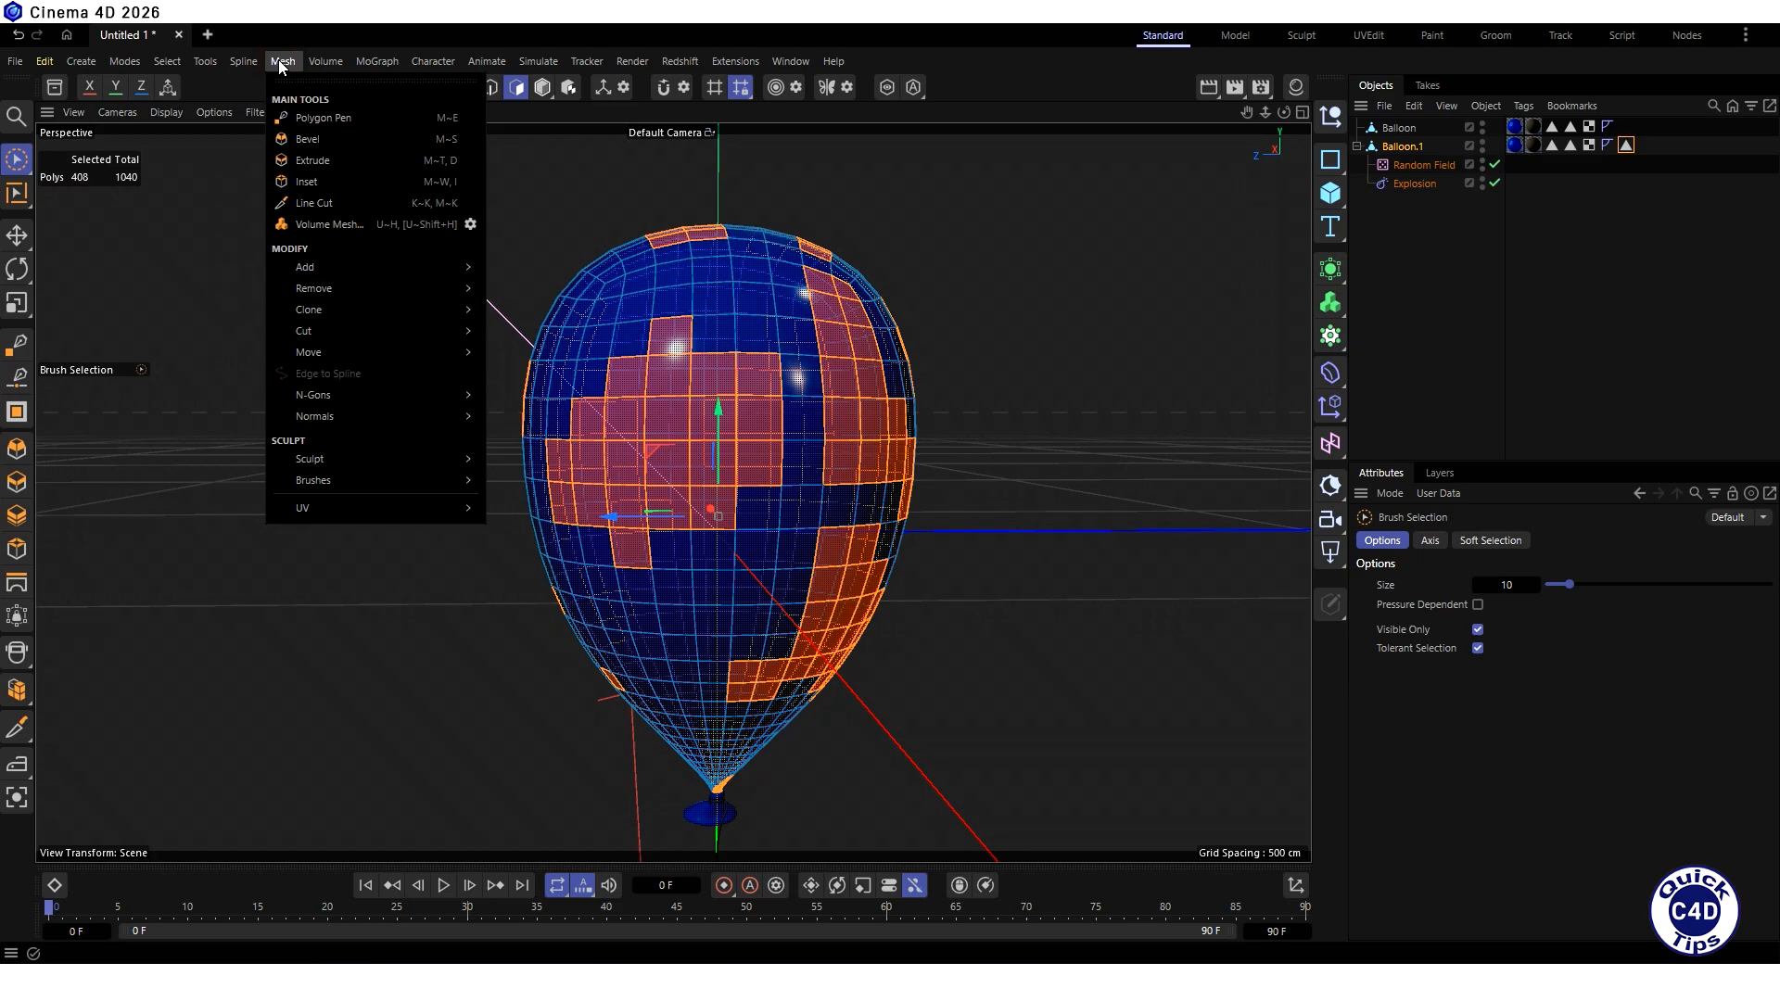
mouse_move(317, 287)
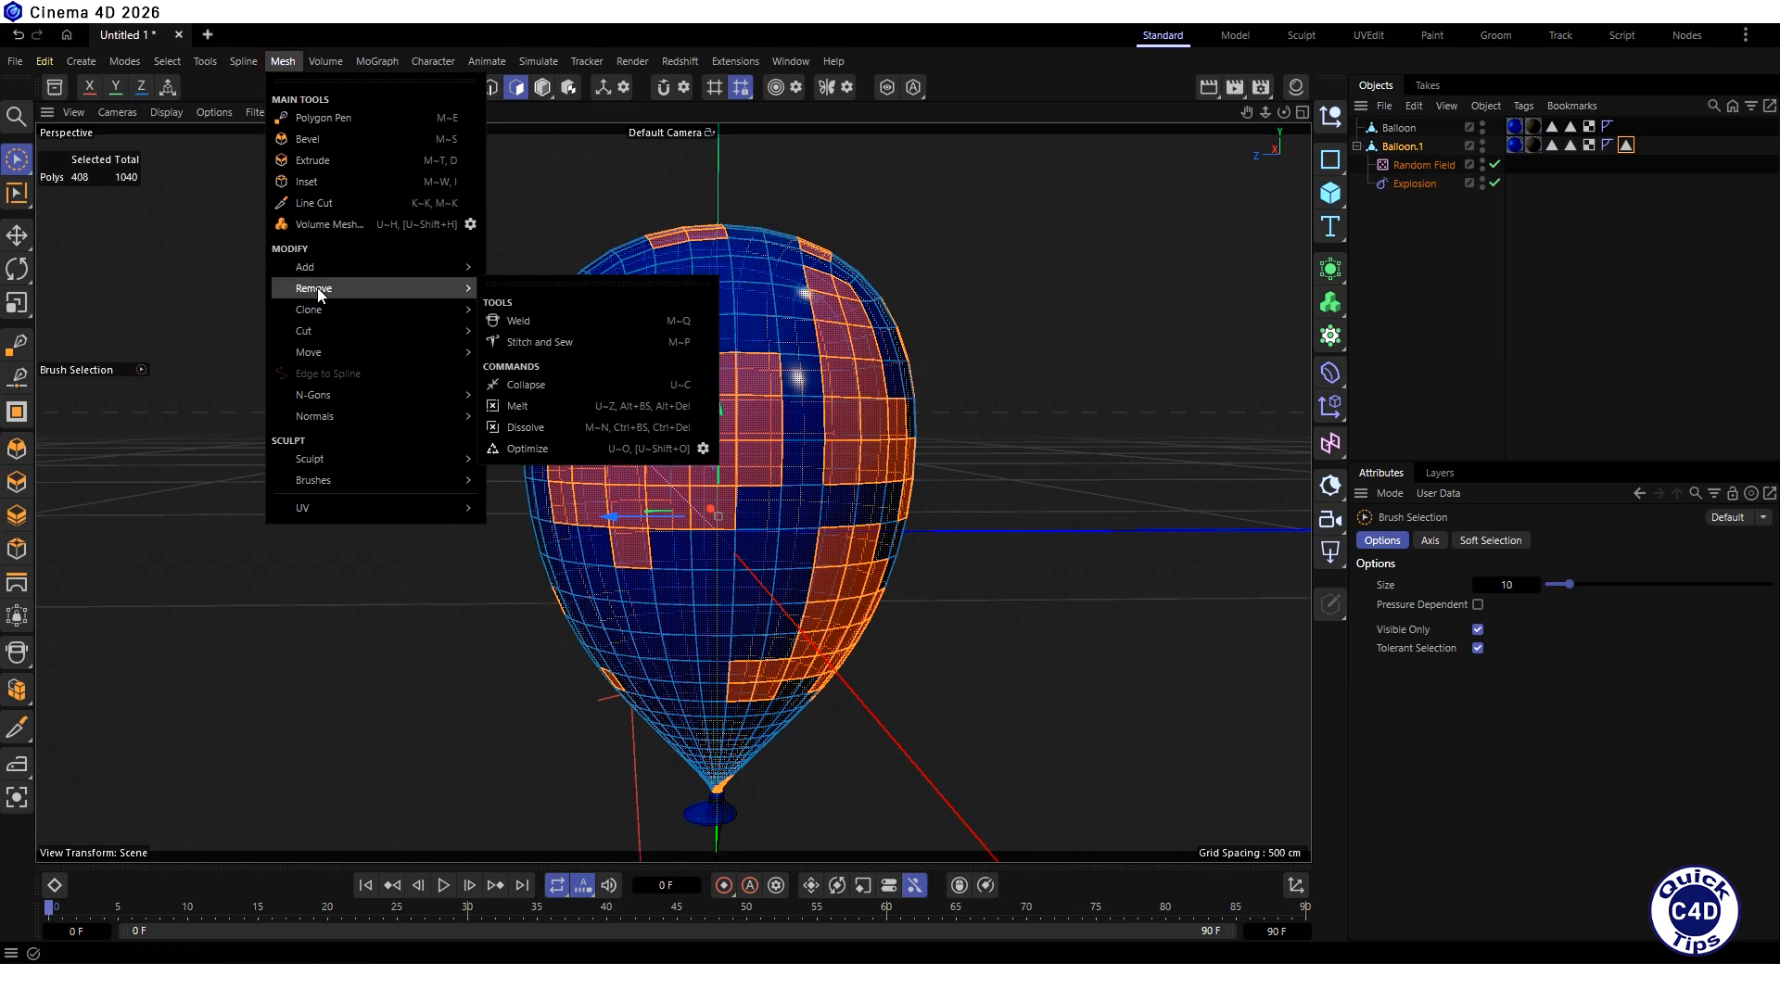
click(536, 405)
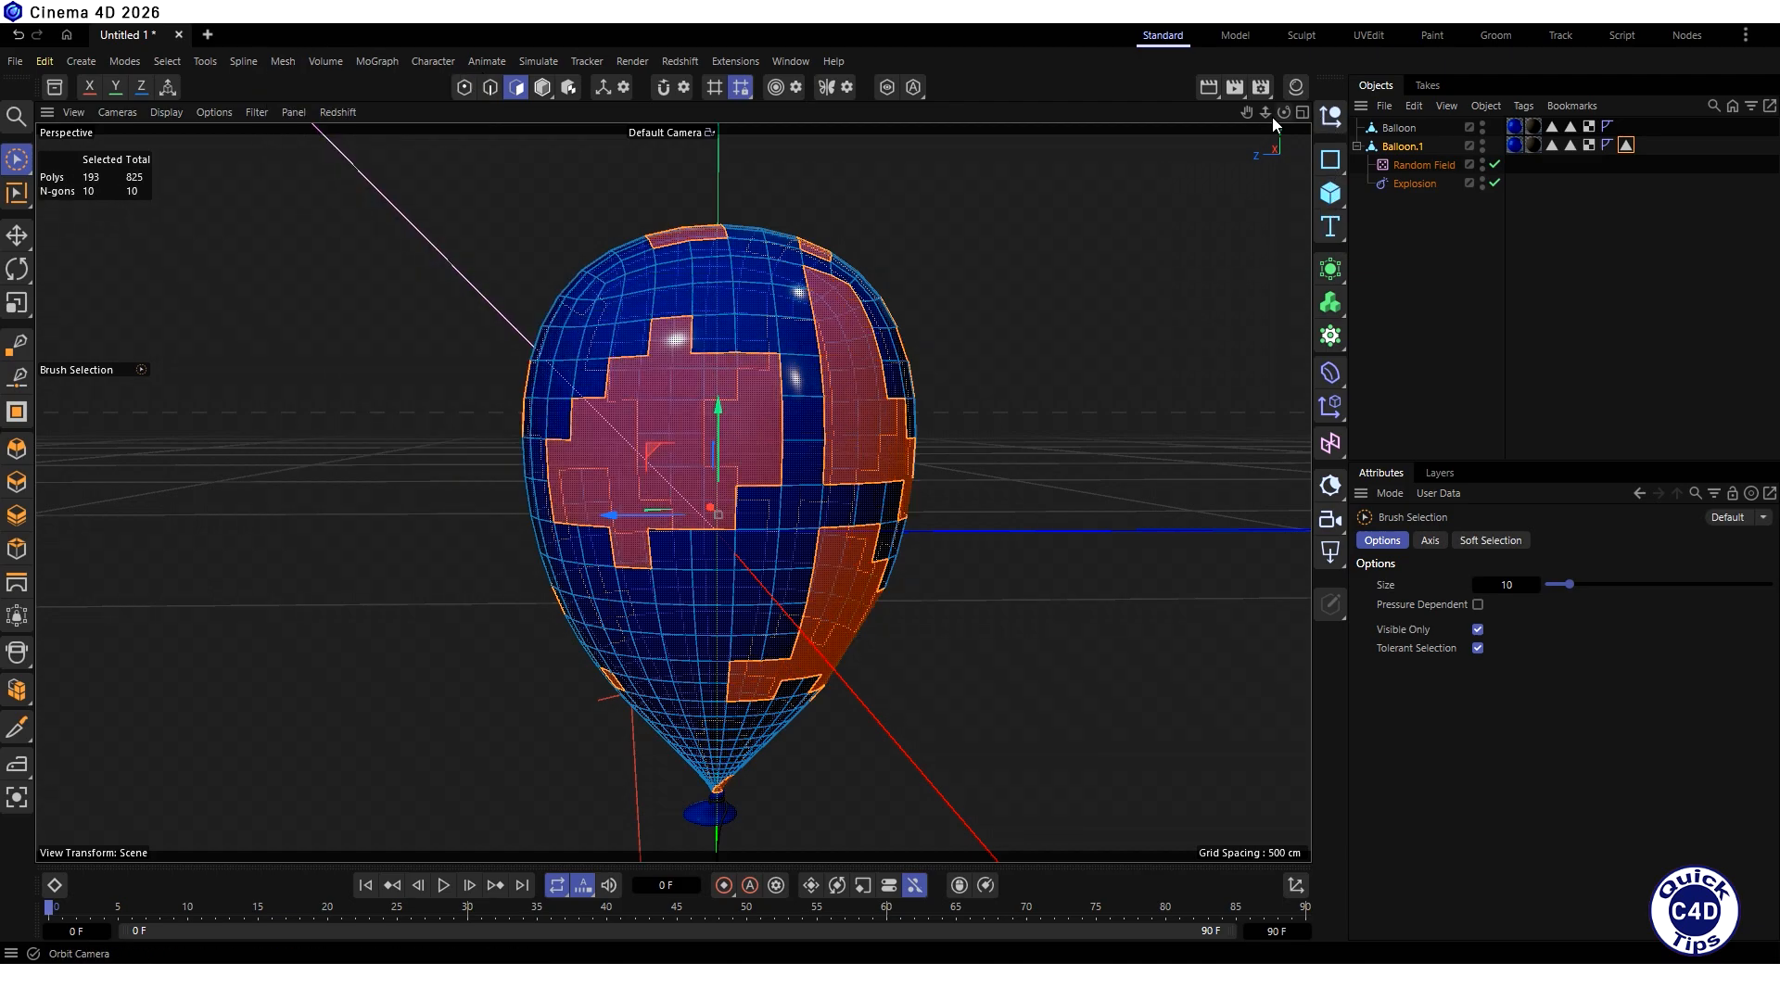
- Deselect the balloon body object and play the animation to preview the explosion with the merged pieces
drag(1272, 117, 1217, 163)
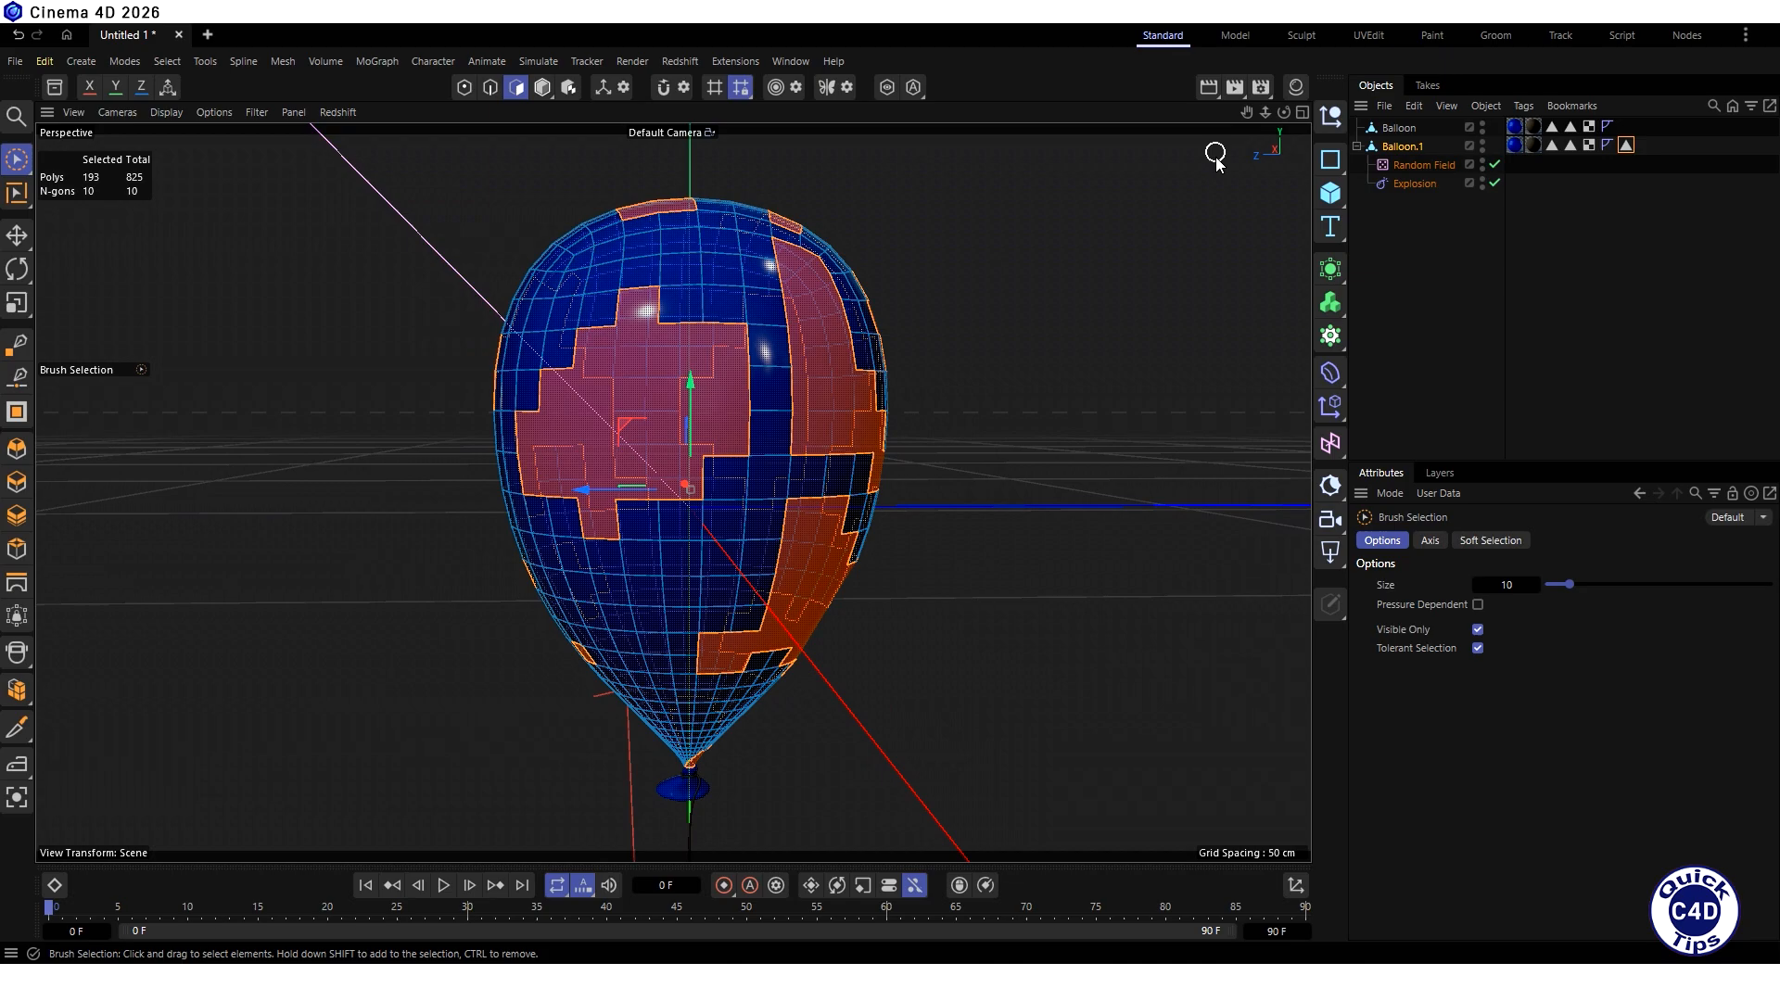
click(1410, 276)
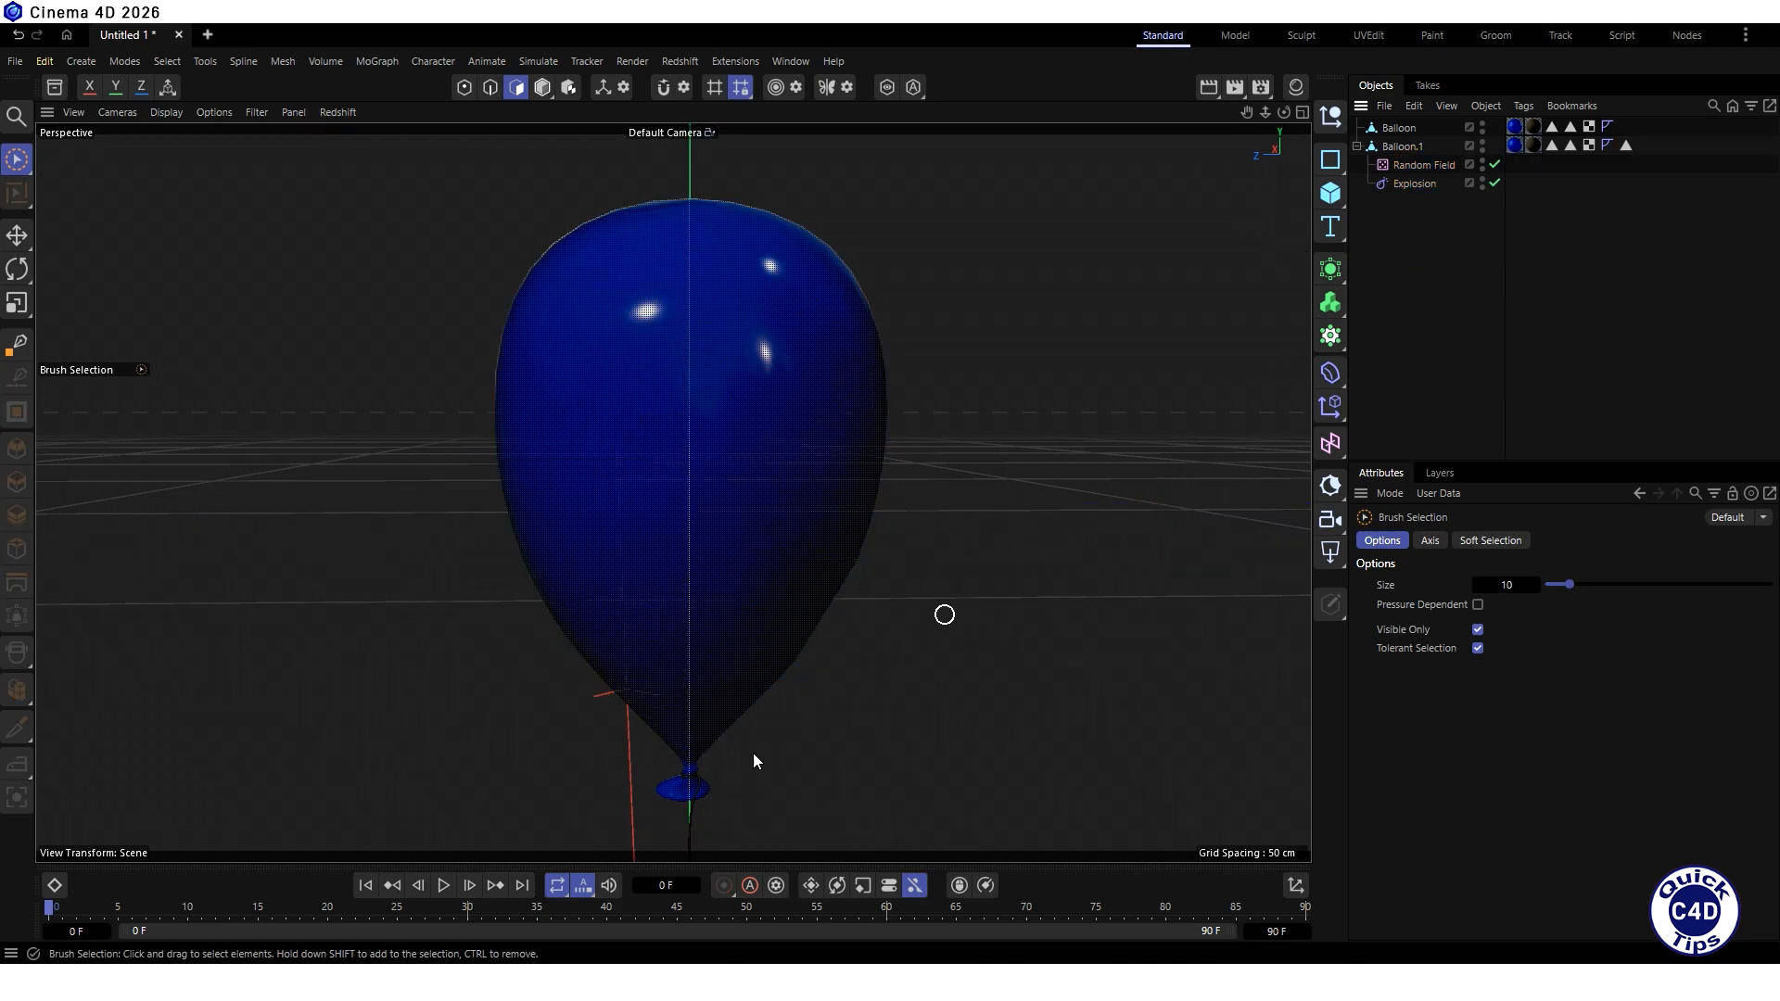
click(443, 885)
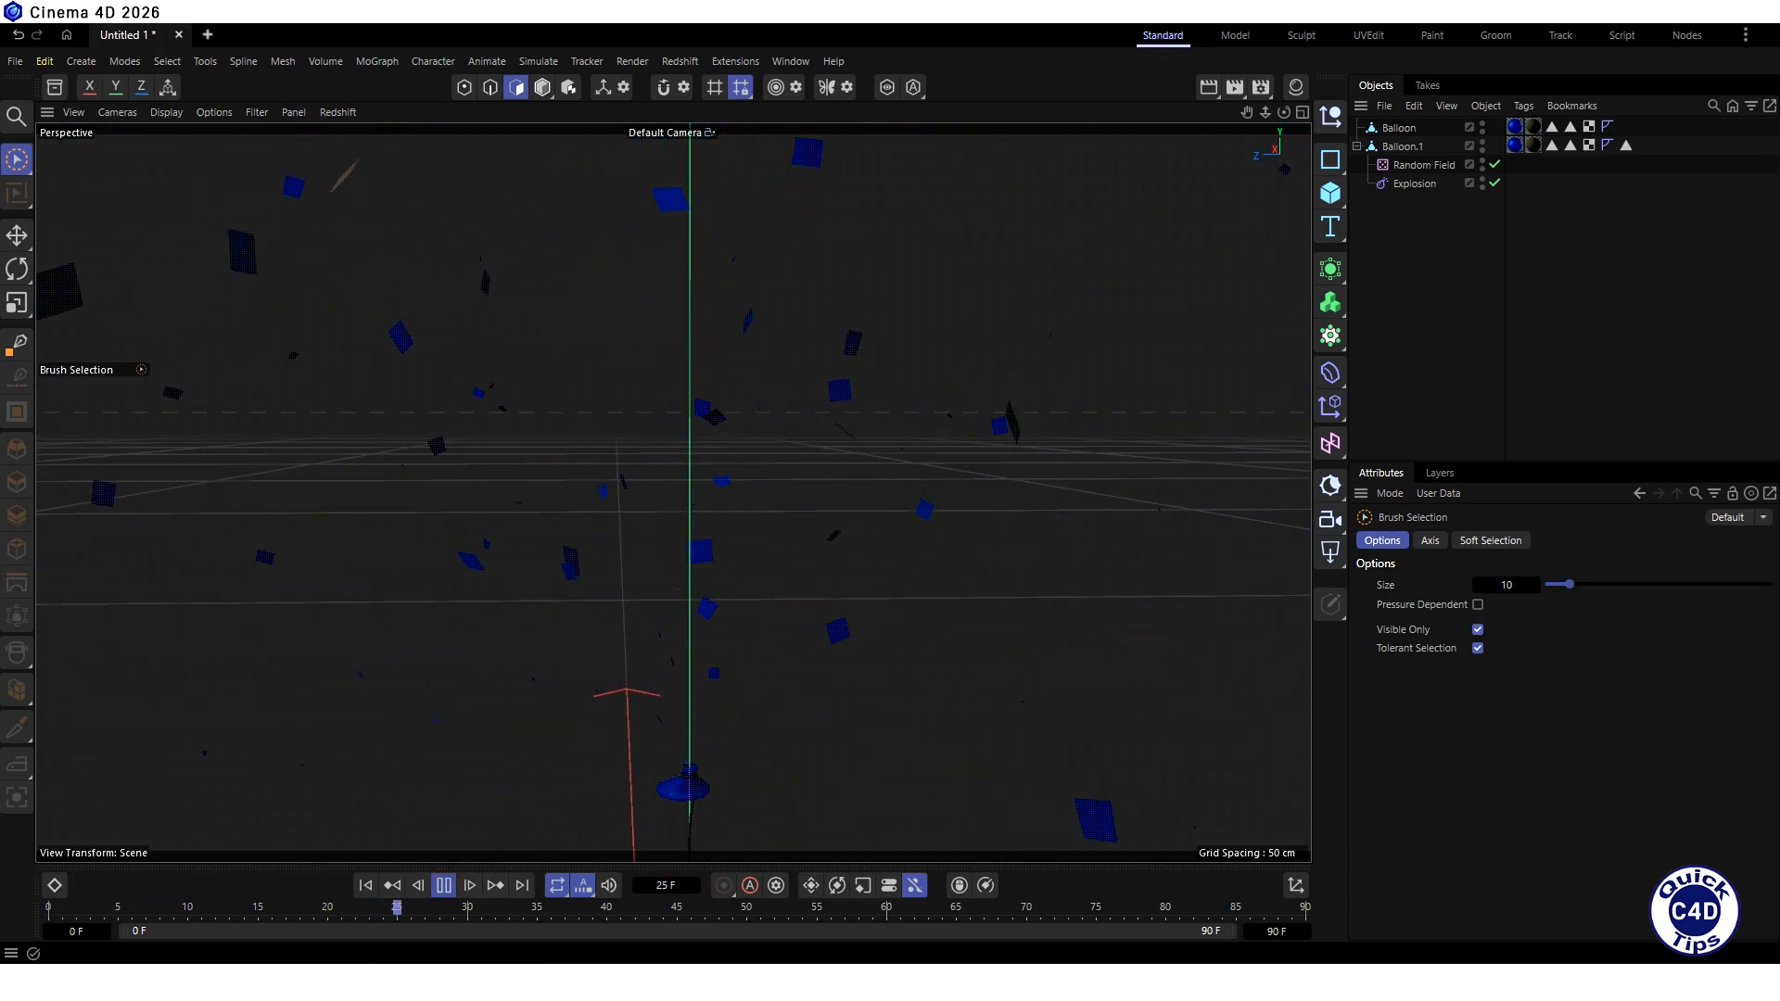